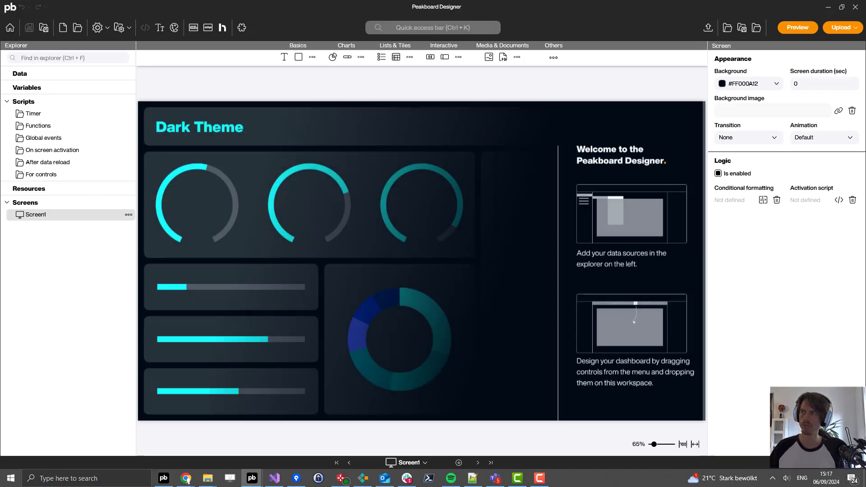
Drag floorplan.png from File Explorer onto Screen1 and keep floorplan_png as the resource name
{"action": "key", "text": "alt+Tab"}
{"action": "left_click_drag", "start_coordinate": [464, 239], "coordinate": [346, 377]}
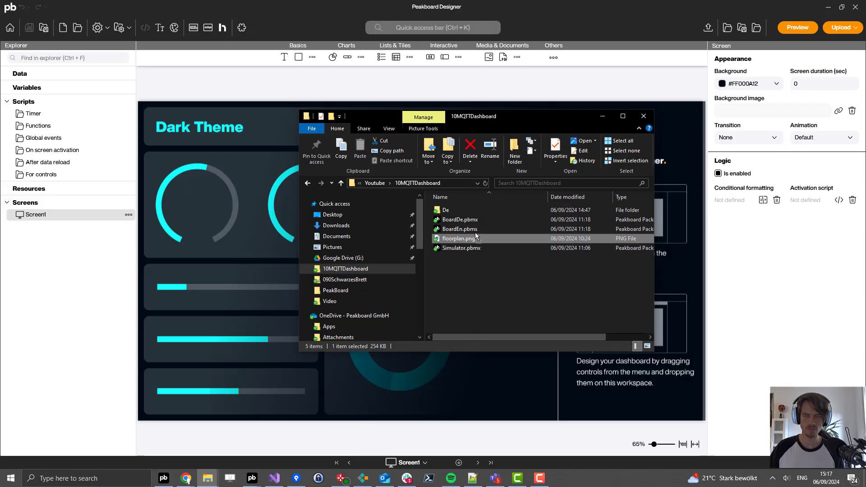
{"action": "left_click_drag", "start_coordinate": [393, 374], "coordinate": [393, 379]}
{"action": "left_click", "coordinate": [447, 260]}
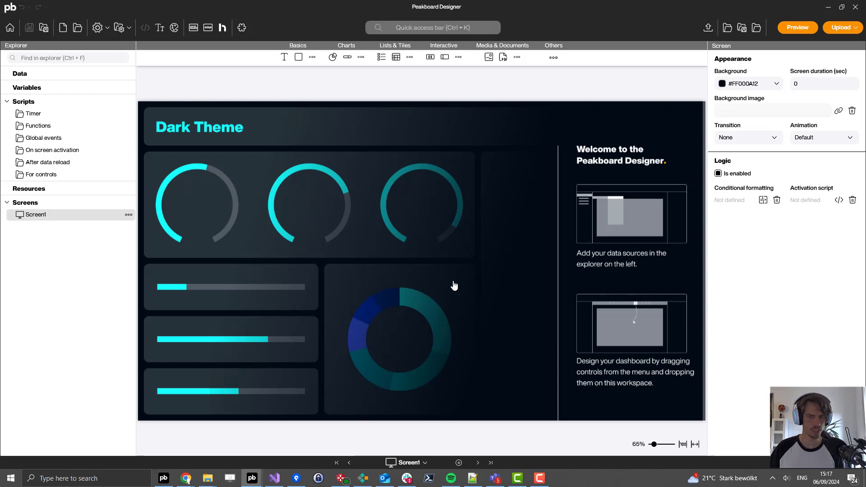
Move the floorplan image to the top-left and stretch it across the screen below the top band
{"action": "left_click_drag", "start_coordinate": [402, 376], "coordinate": [182, 187]}
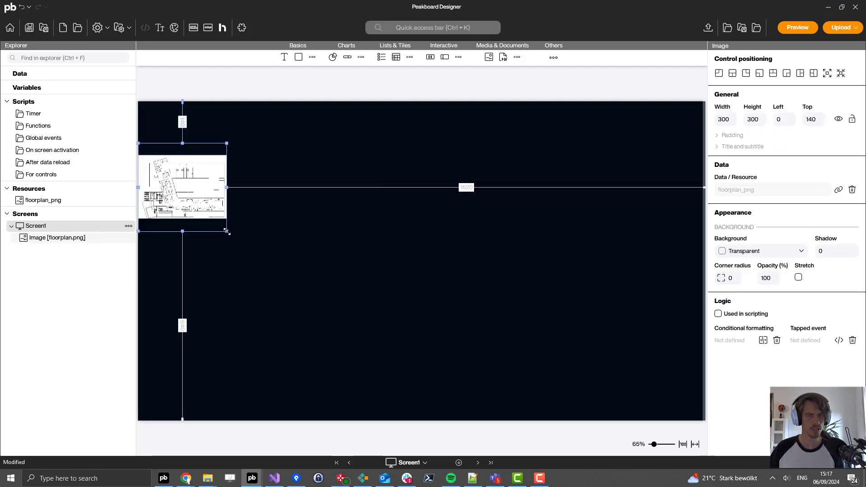
{"action": "left_click_drag", "start_coordinate": [227, 231], "coordinate": [703, 420]}
{"action": "left_click", "coordinate": [262, 66]}
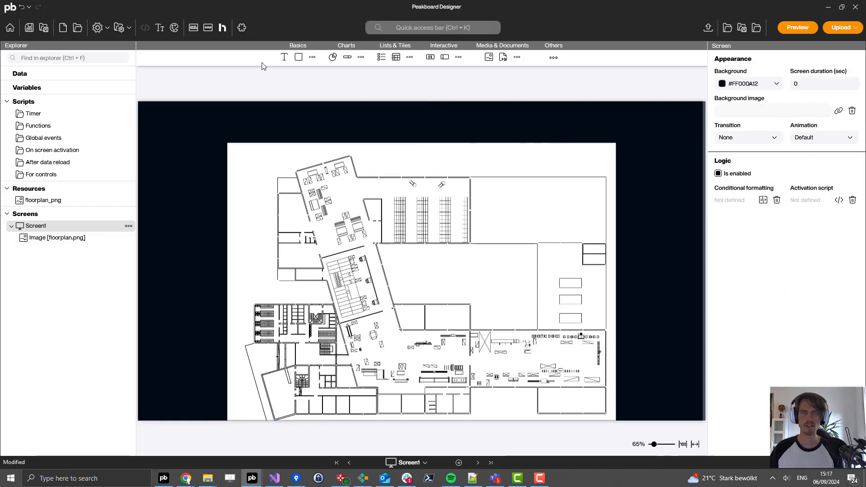
Add a screen-sized white rectangle and send it behind the floorplan image
{"action": "left_click_drag", "start_coordinate": [299, 62], "coordinate": [704, 420]}
{"action": "left_click", "coordinate": [759, 192]}
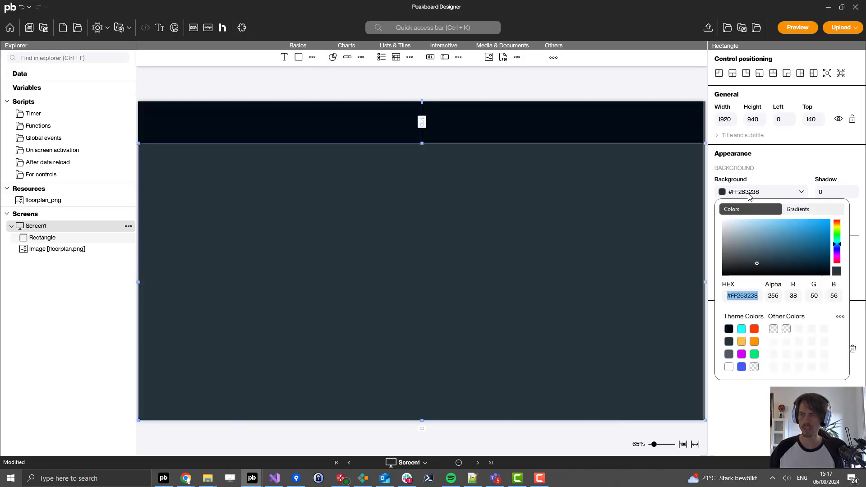
{"action": "left_click", "coordinate": [730, 369]}
{"action": "double_click", "coordinate": [734, 220]}
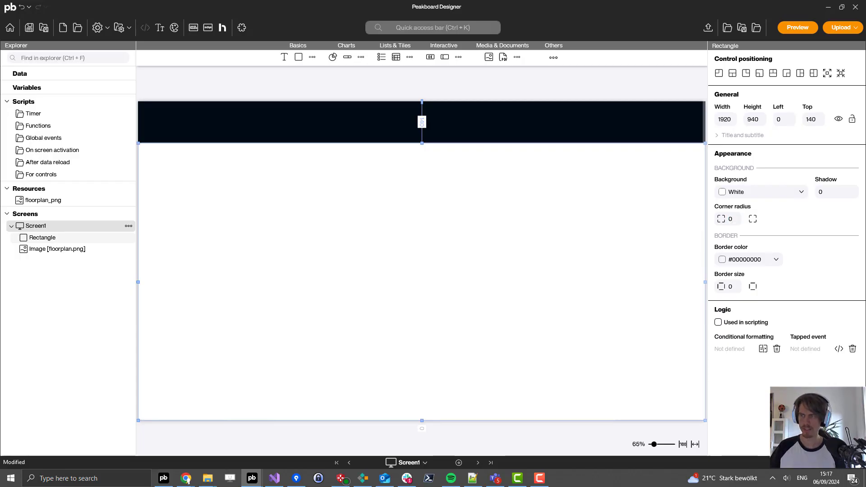
{"action": "right_click", "coordinate": [615, 318]}
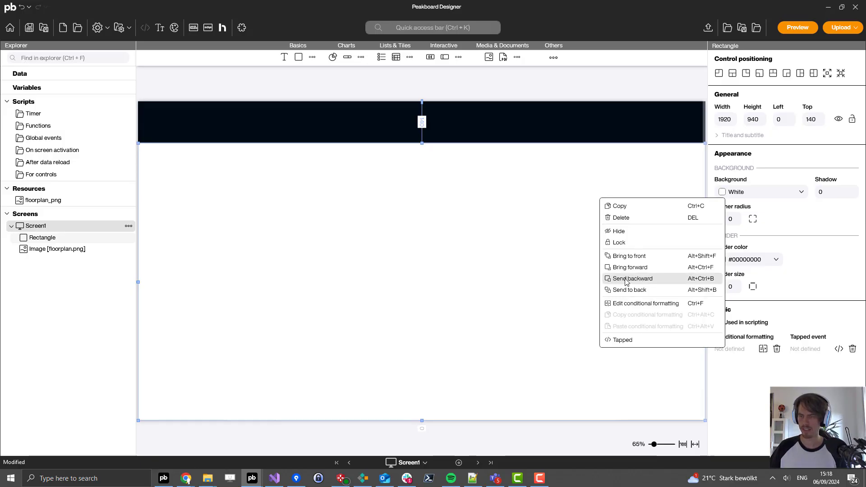
{"action": "left_click", "coordinate": [636, 290]}
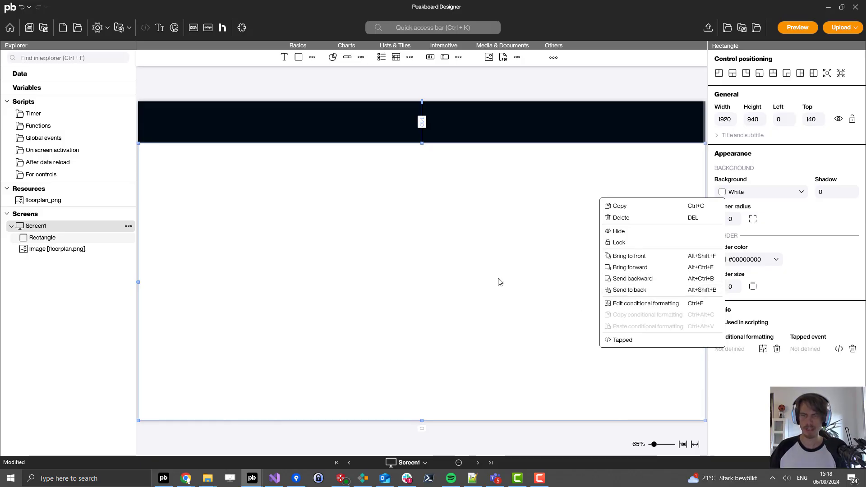
Select the rectangle together with the floorplan image and lock both in place
{"action": "left_click_drag", "start_coordinate": [521, 124], "coordinate": [356, 388]}
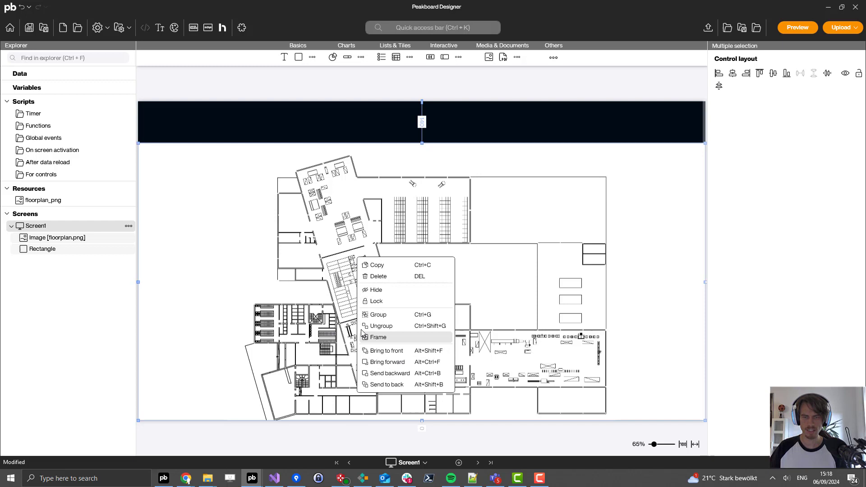
{"action": "left_click", "coordinate": [378, 301]}
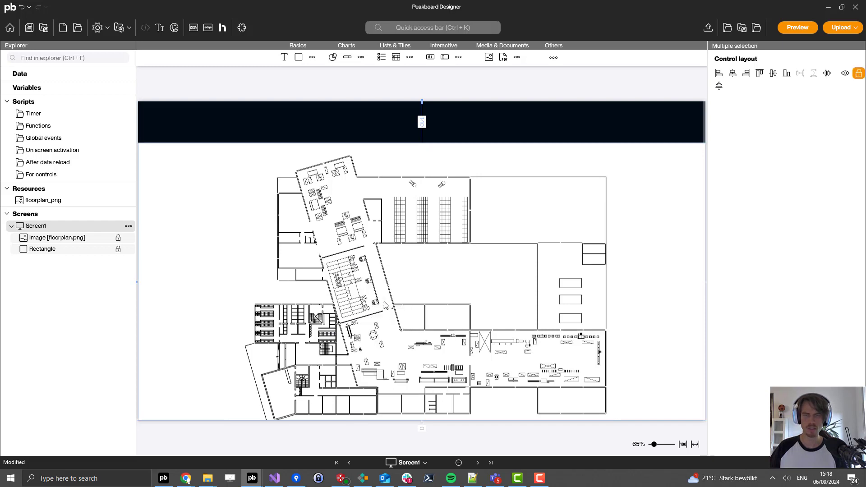
{"action": "left_click", "coordinate": [334, 132]}
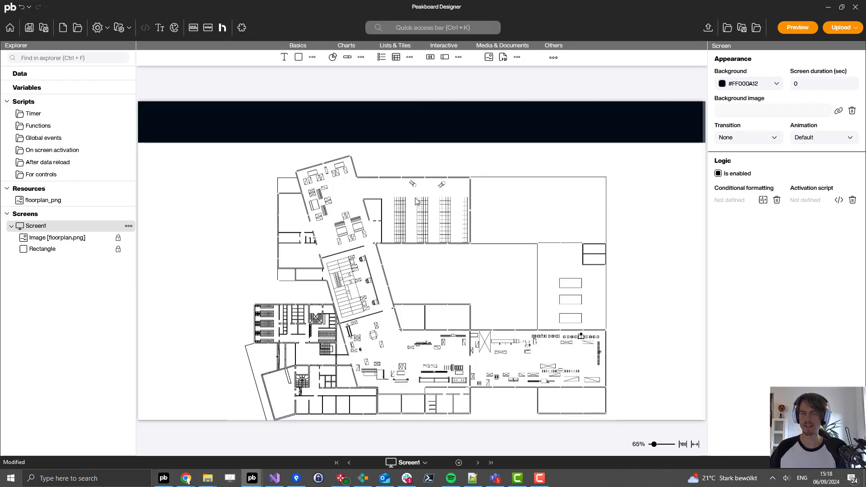
Add a text element in the top band, widen it to 840, and enter 'Production board'
{"action": "left_click_drag", "start_coordinate": [420, 224], "coordinate": [453, 227]}
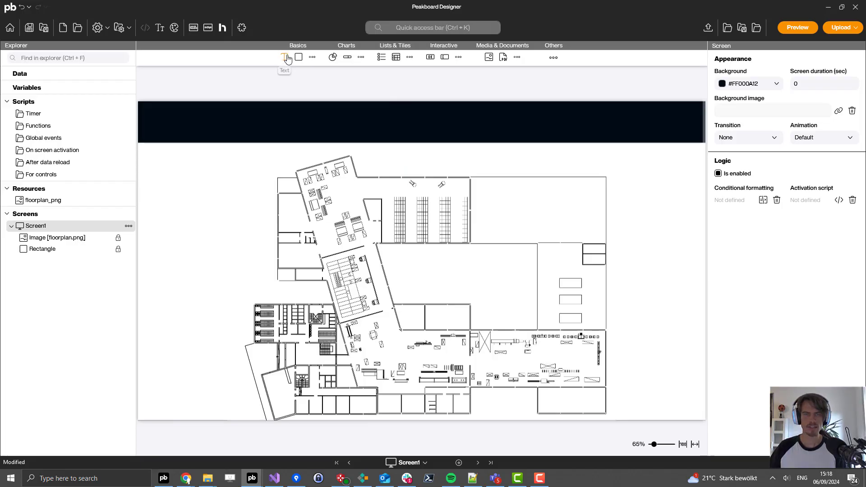
{"action": "left_click_drag", "start_coordinate": [285, 57], "coordinate": [158, 125]}
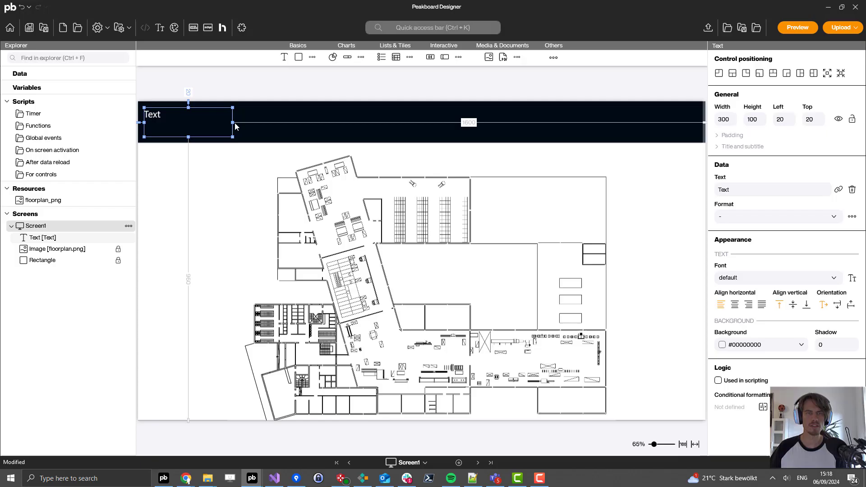
{"action": "left_click_drag", "start_coordinate": [232, 122], "coordinate": [392, 122]}
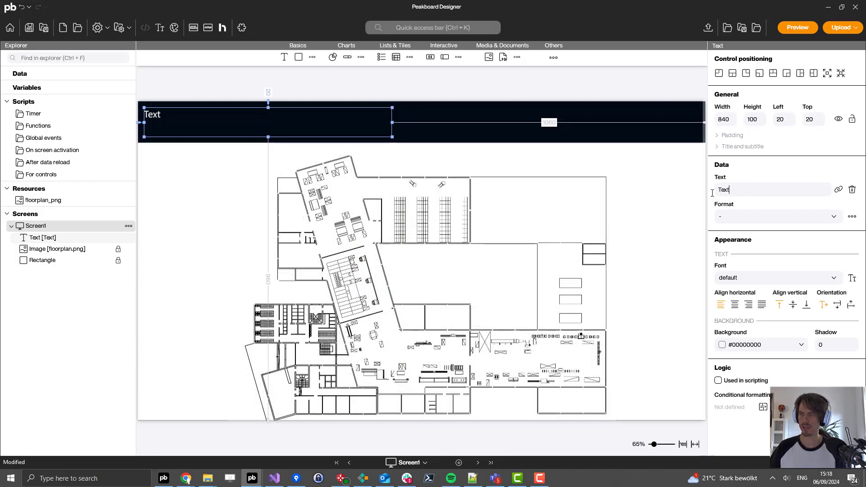
{"action": "double_click", "coordinate": [749, 190]}
{"action": "type", "text": "Production board"}
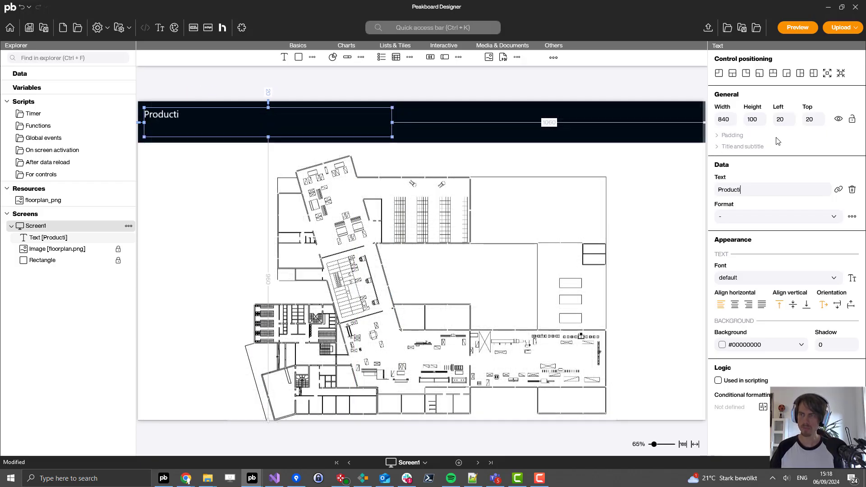
Give the title a white header1 font and set the screen background to #FF263238
{"action": "left_click", "coordinate": [733, 277]}
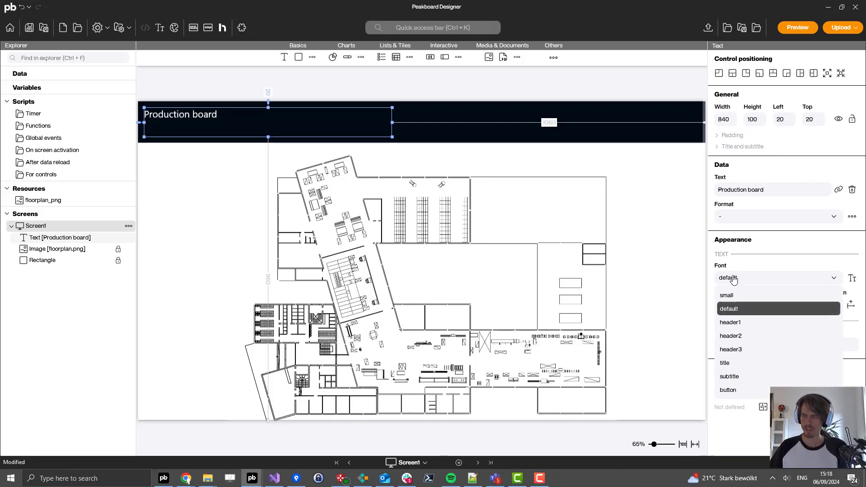
{"action": "left_click", "coordinate": [735, 322]}
{"action": "left_click", "coordinate": [852, 279]}
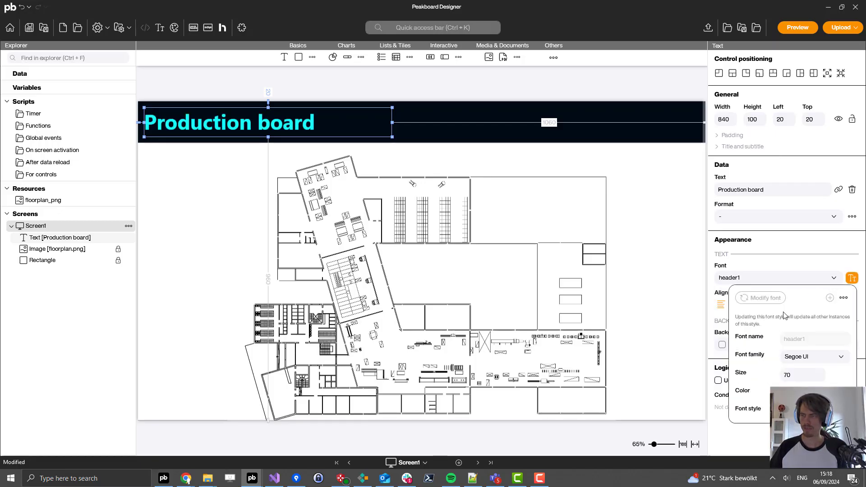
{"action": "left_click", "coordinate": [798, 390]}
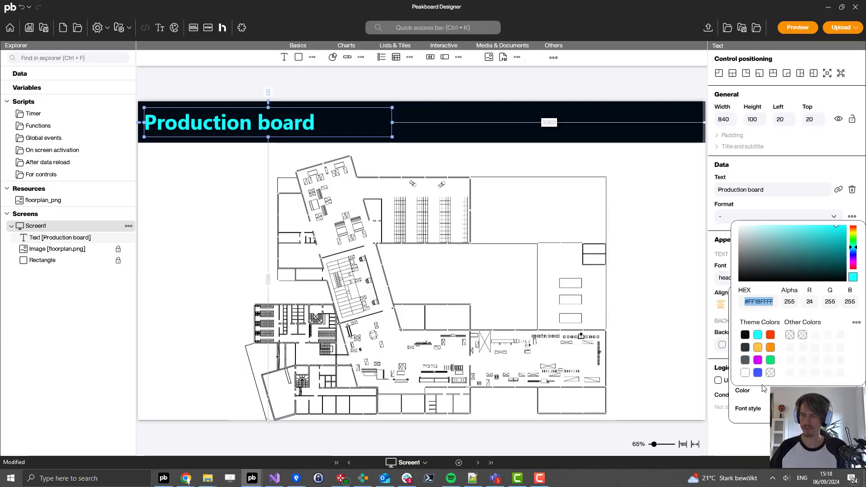
{"action": "left_click", "coordinate": [745, 333]}
{"action": "left_click", "coordinate": [756, 298]}
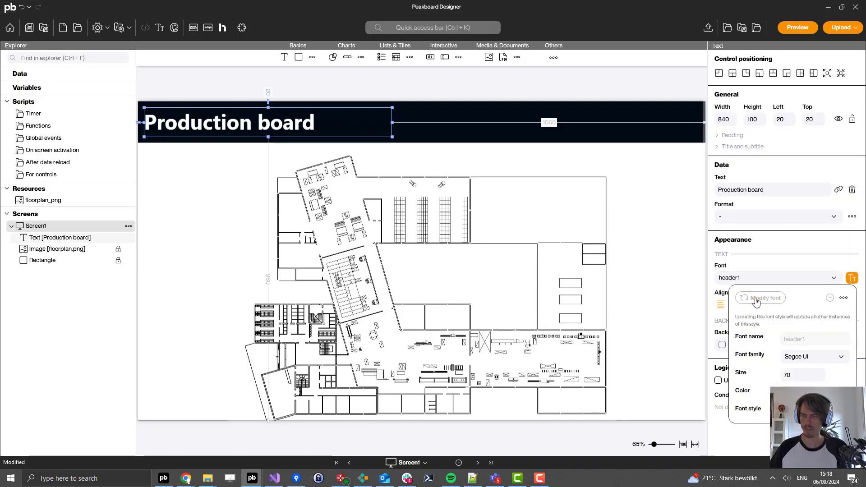
{"action": "left_click", "coordinate": [443, 225]}
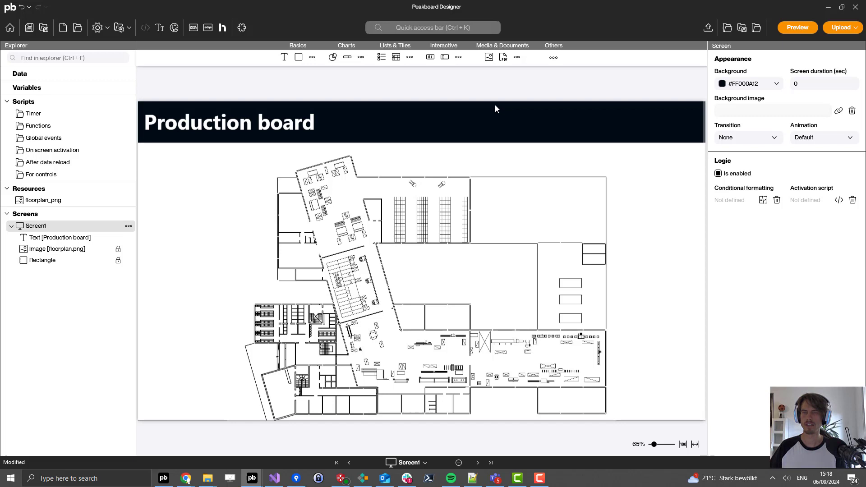
{"action": "left_click", "coordinate": [722, 84]}
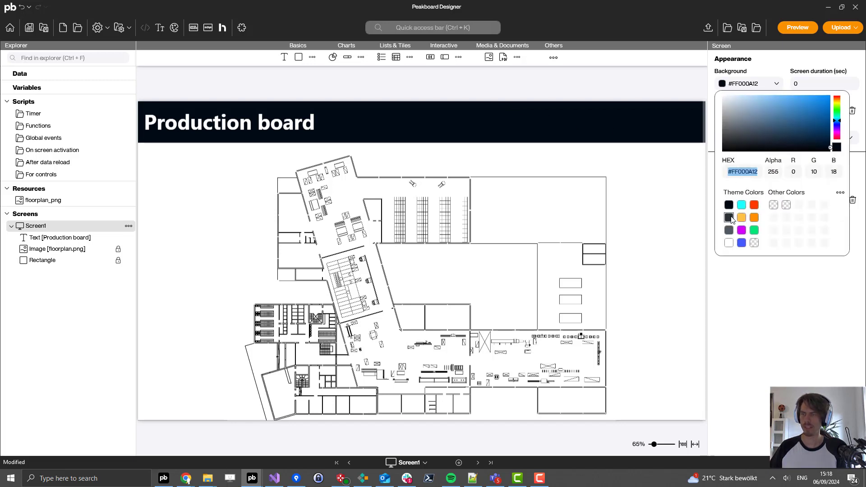
{"action": "left_click", "coordinate": [730, 218]}
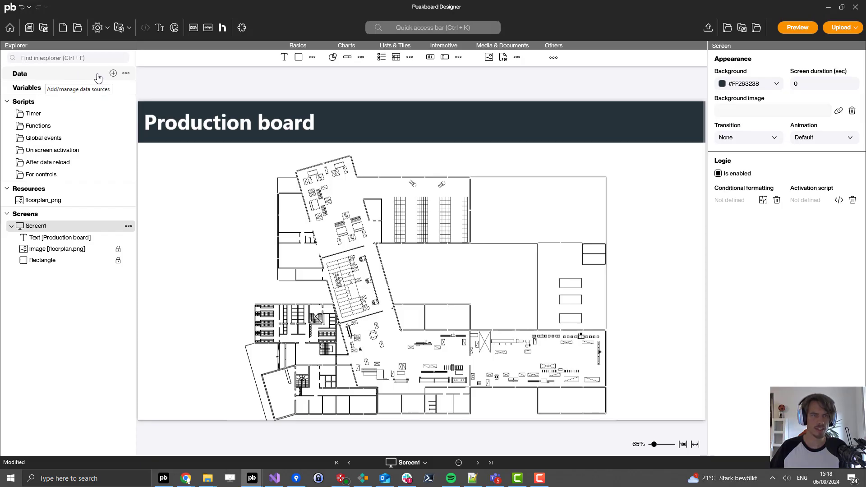
Add an MQTT data source named ProdData using broker templates.peakboard.rocks on port 1883
{"action": "left_click", "coordinate": [113, 75]}
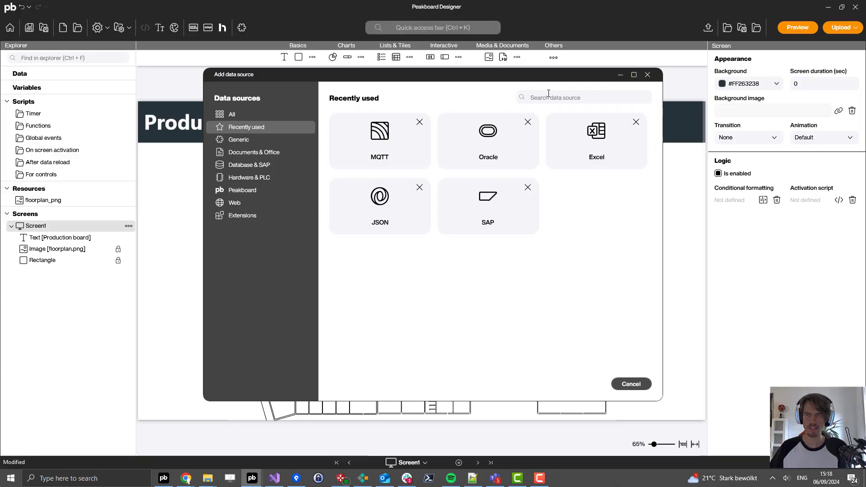
{"action": "left_click", "coordinate": [548, 97]}
{"action": "type", "text": "mqtt"}
{"action": "left_click", "coordinate": [426, 147]}
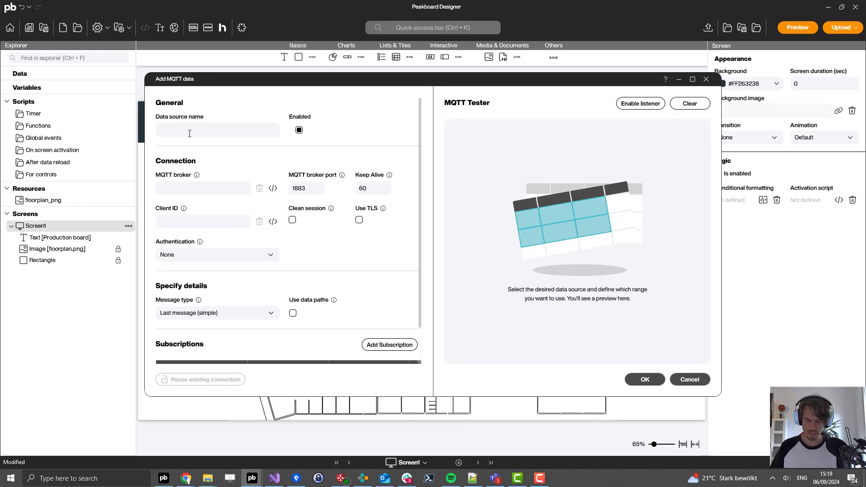
{"action": "type", "text": "dData"}
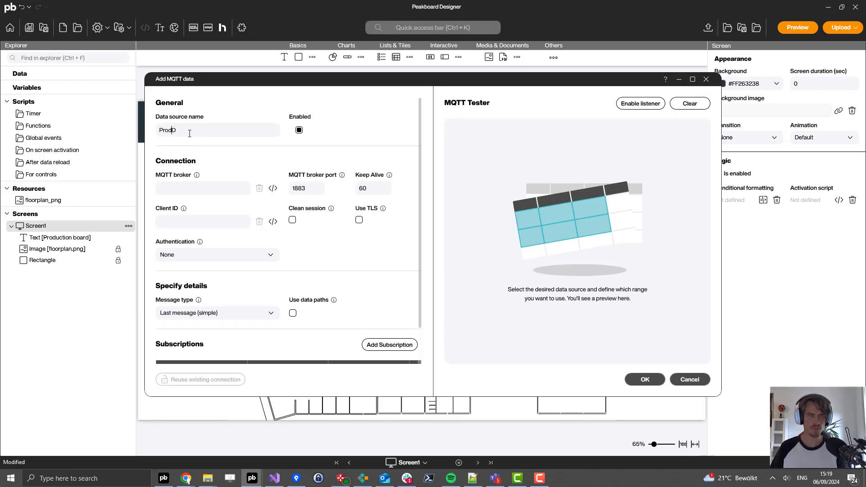
{"action": "left_click", "coordinate": [214, 190]}
{"action": "type", "text": "templates.peakboard.rocks"}
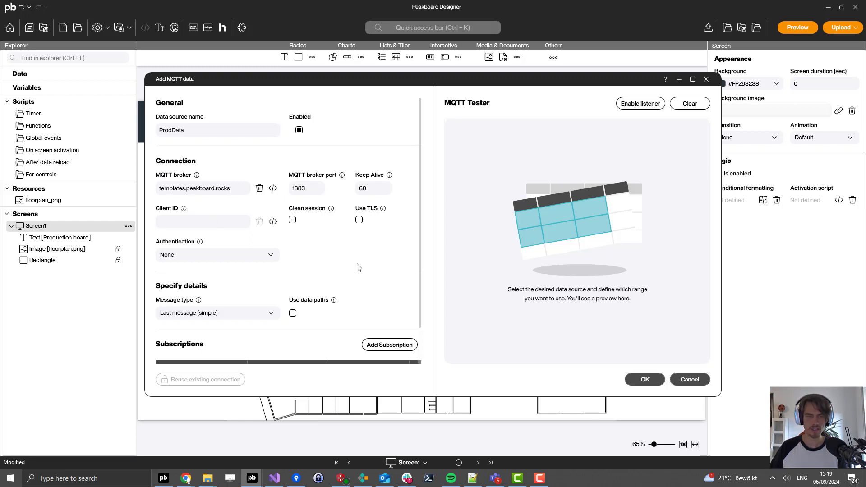
{"action": "scroll", "coordinate": [363, 266], "scroll_direction": "down", "scroll_amount": 2}
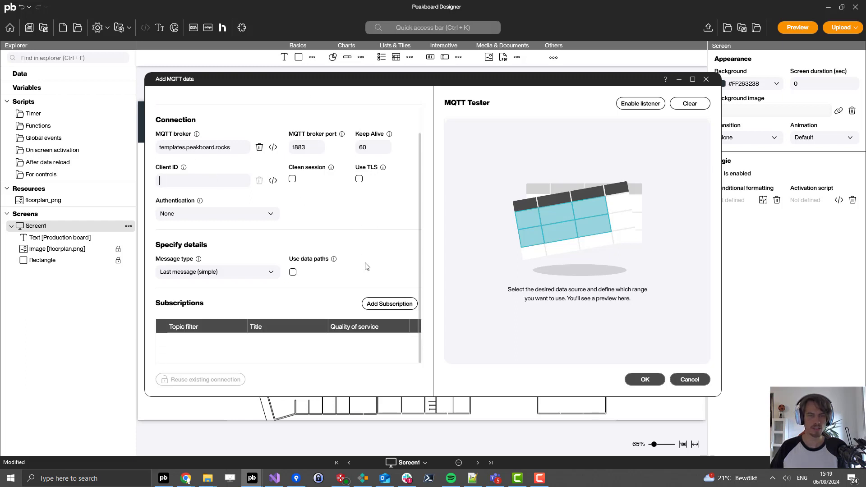
Subscribe to topic A32 titled A32, then run the listener to see State and Parts messages
{"action": "left_click", "coordinate": [387, 311]}
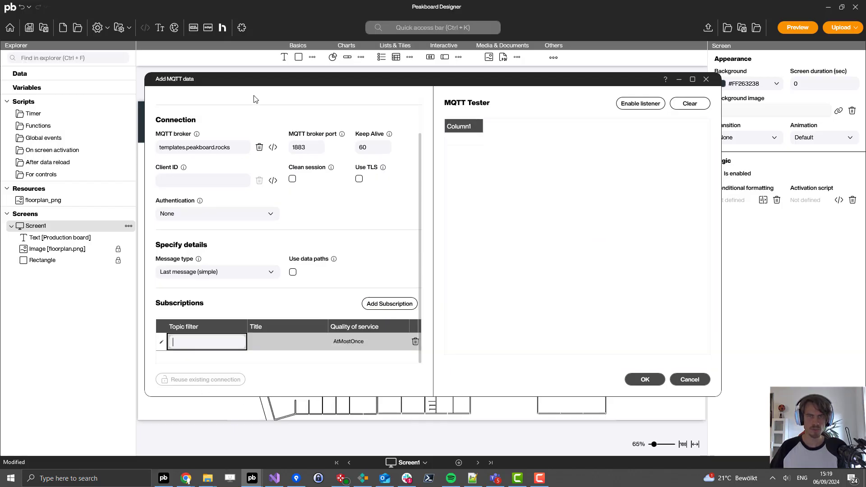
{"action": "double_click", "coordinate": [255, 81]}
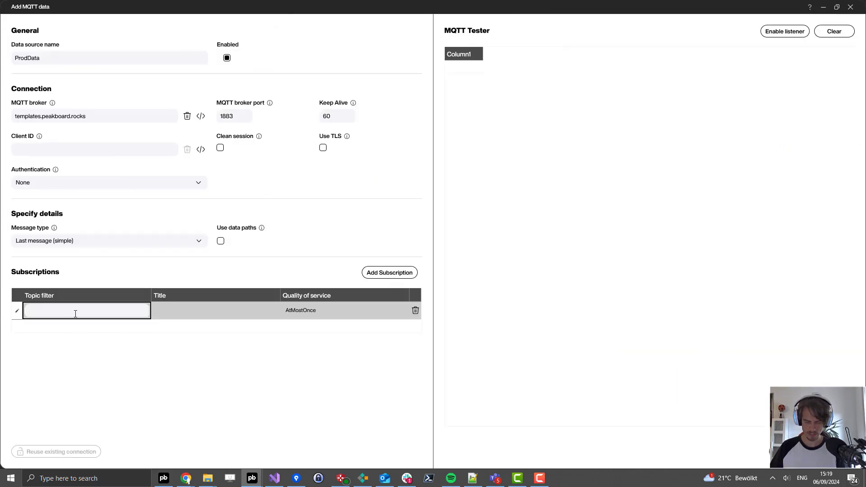
{"action": "type", "text": "A32"}
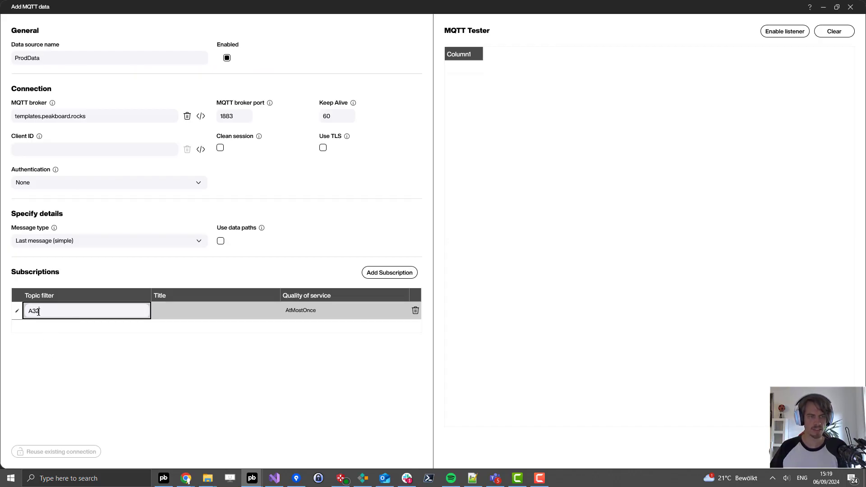
{"action": "double_click", "coordinate": [33, 314]}
{"action": "key", "text": "ctrl+c"}
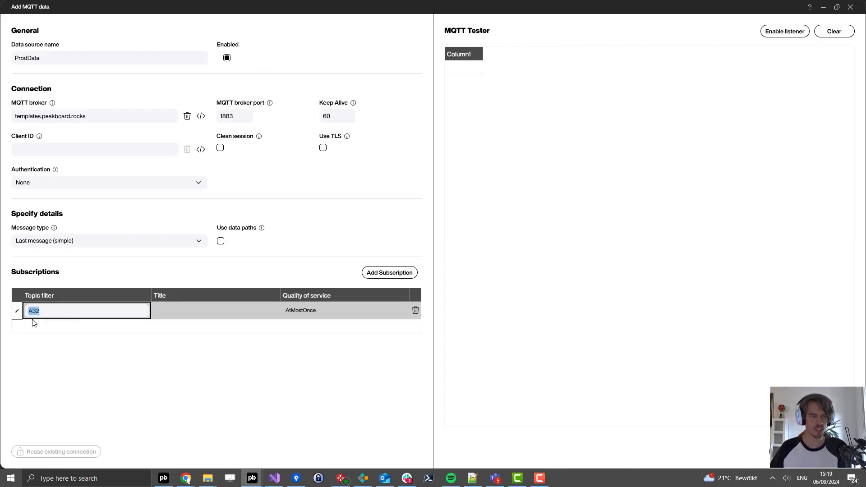
{"action": "left_click", "coordinate": [172, 309]}
{"action": "key", "text": "ctrl+v"}
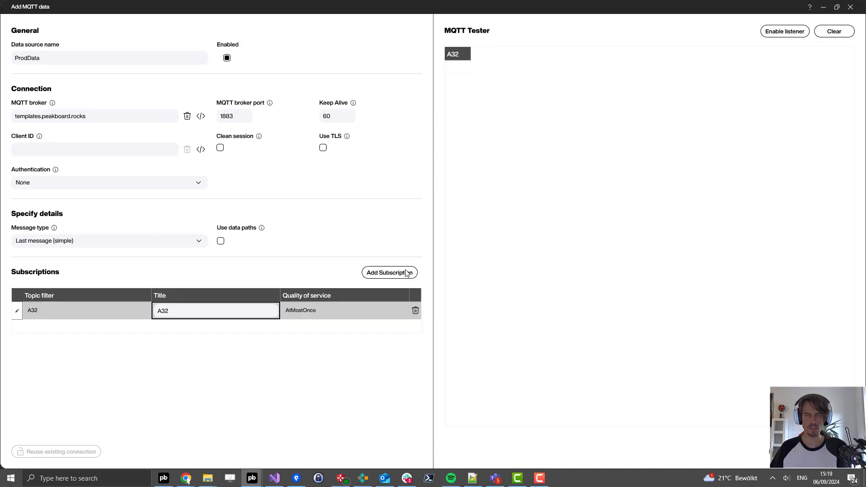
{"action": "left_click", "coordinate": [789, 32]}
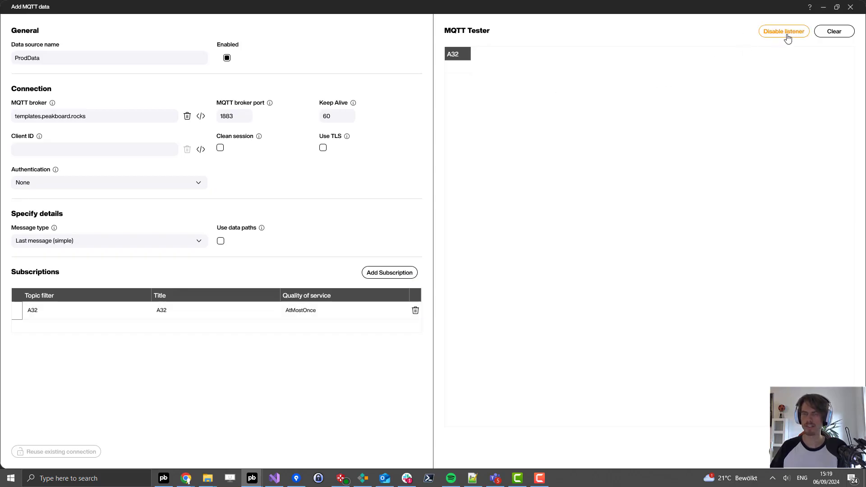
{"action": "left_click_drag", "start_coordinate": [470, 54], "coordinate": [554, 53]}
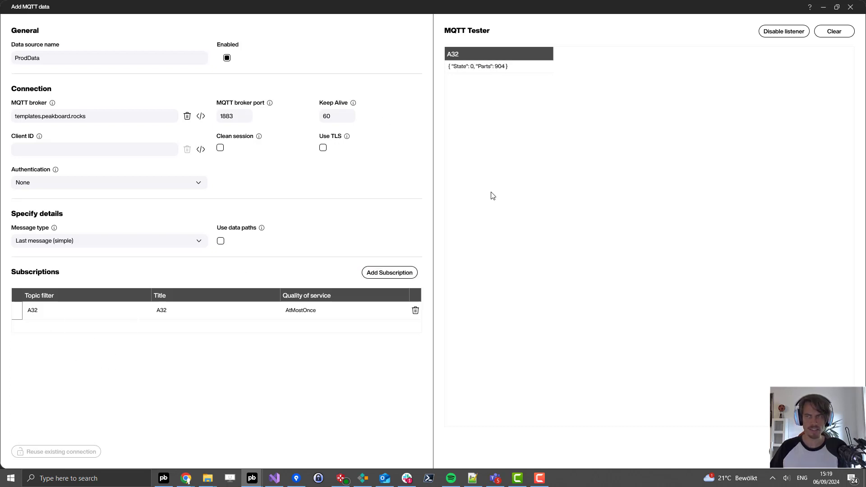
Enable data paths, set A32's data path to State, and start a second A32 subscription row
{"action": "left_click", "coordinate": [206, 309]}
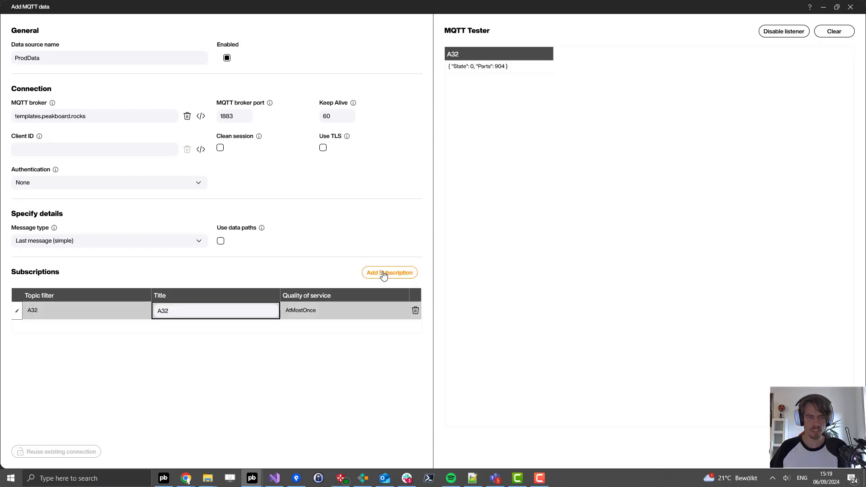
{"action": "left_click", "coordinate": [382, 272]}
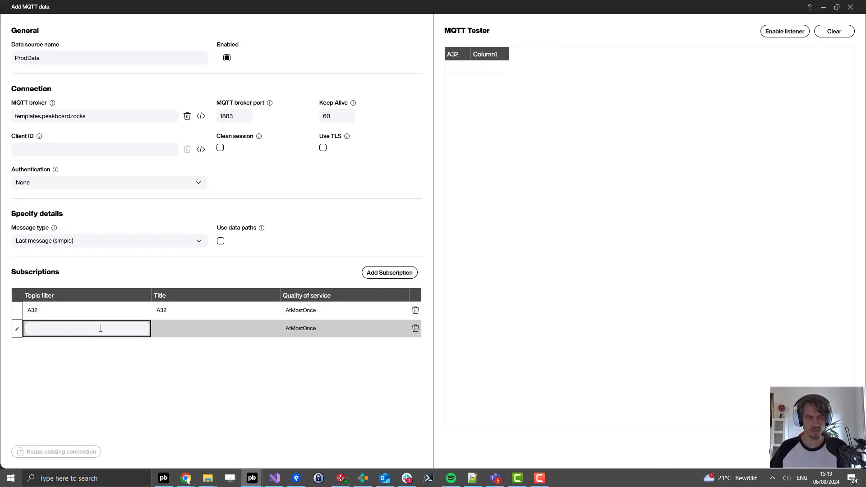
{"action": "left_click", "coordinate": [125, 311]}
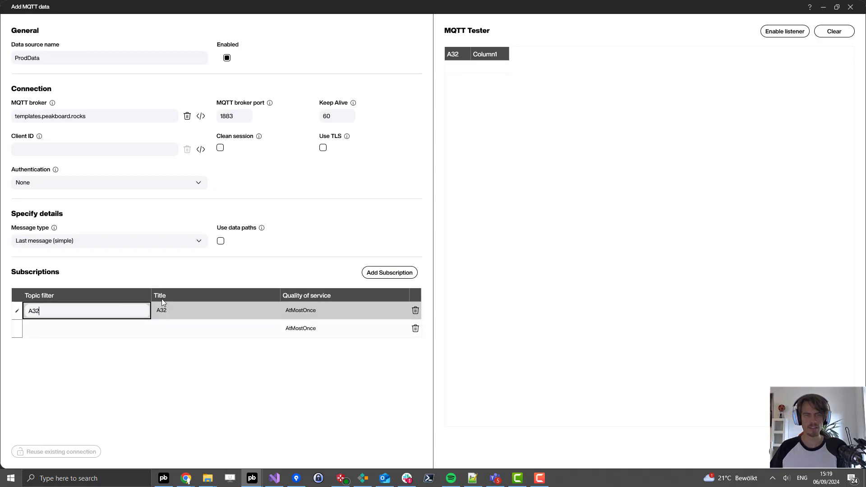
{"action": "left_click", "coordinate": [221, 241]}
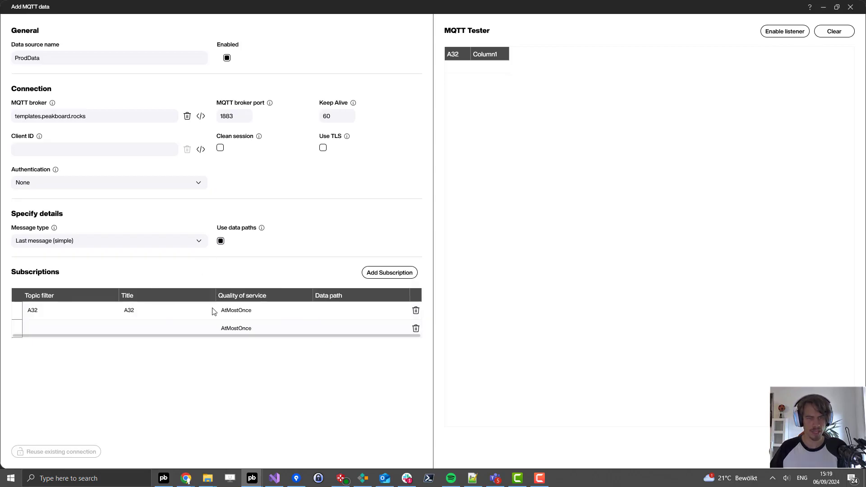
{"action": "left_click", "coordinate": [348, 311]}
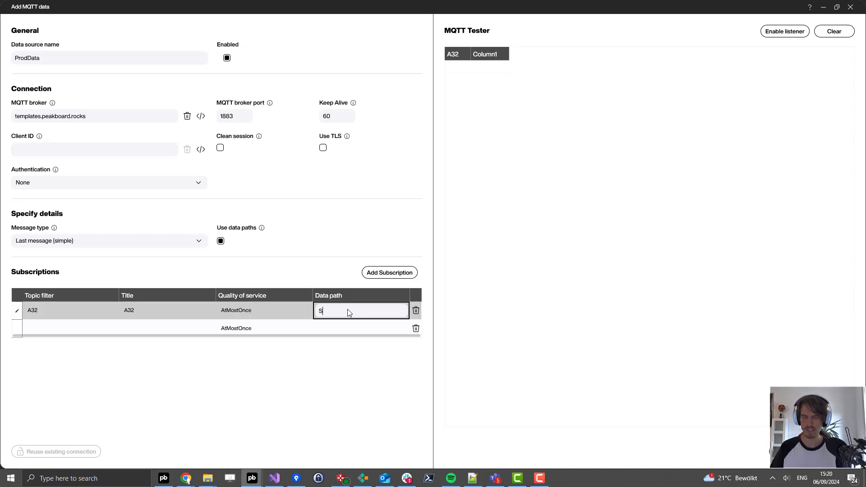
{"action": "type", "text": "State"}
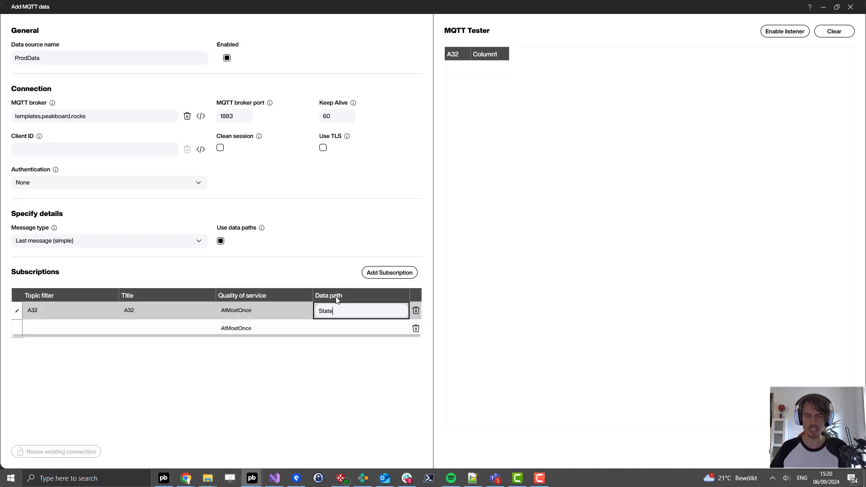
{"action": "double_click", "coordinate": [323, 311]}
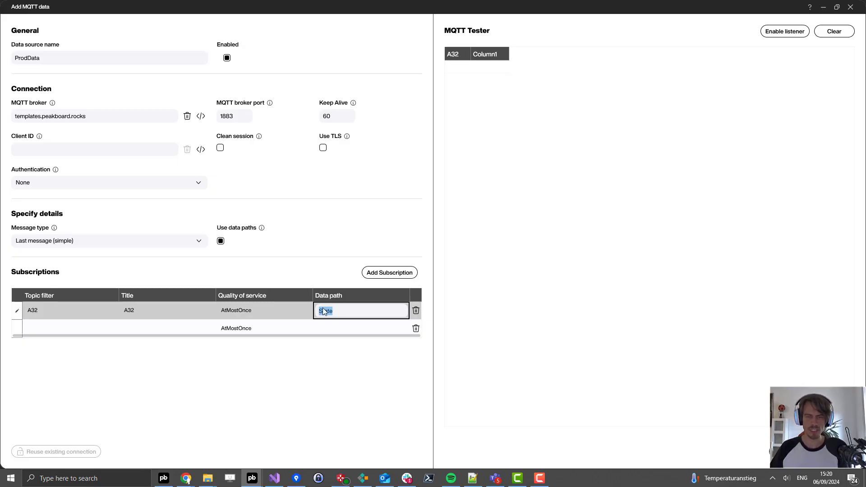
{"action": "left_click", "coordinate": [324, 311]}
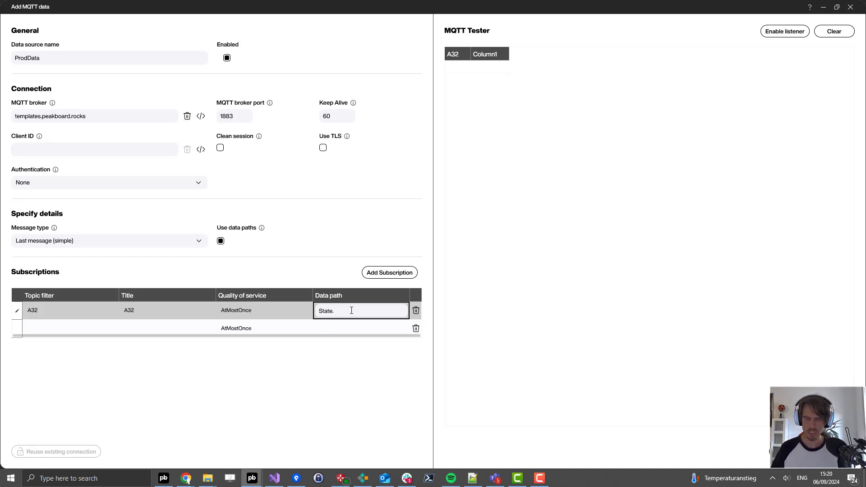
{"action": "left_click", "coordinate": [82, 329]}
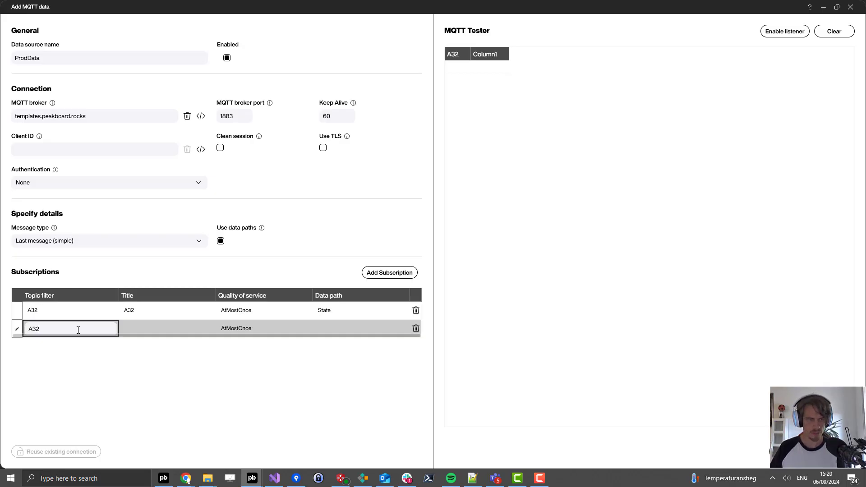
Complete State and Parts subscriptions for A32, A33 and A34, and test them with the listener
{"action": "left_click", "coordinate": [152, 328]}
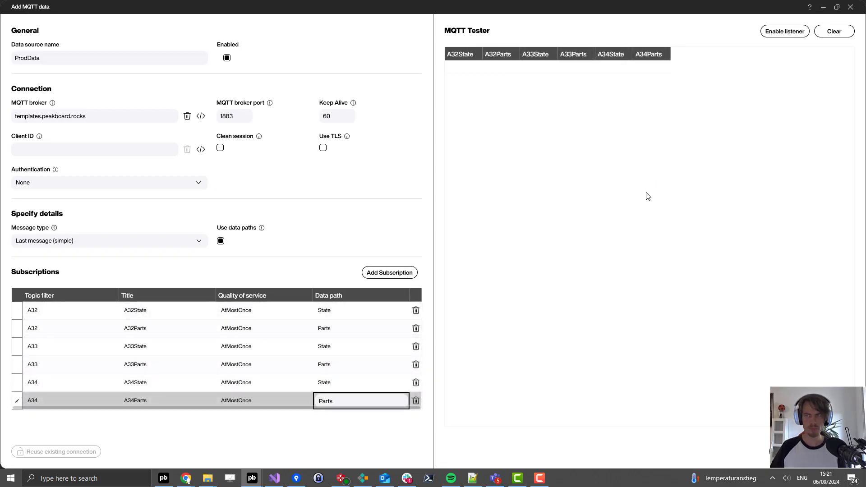
{"action": "left_click", "coordinate": [776, 36]}
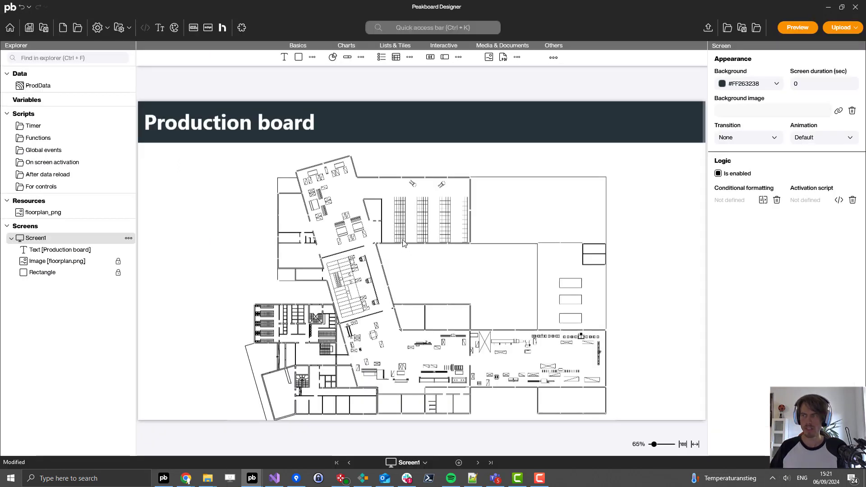
Place a dark rounded card of about 268×160 at left 600, top 380, titled 'Line A32'
{"action": "scroll", "coordinate": [353, 234], "scroll_direction": "up", "scroll_amount": 5}
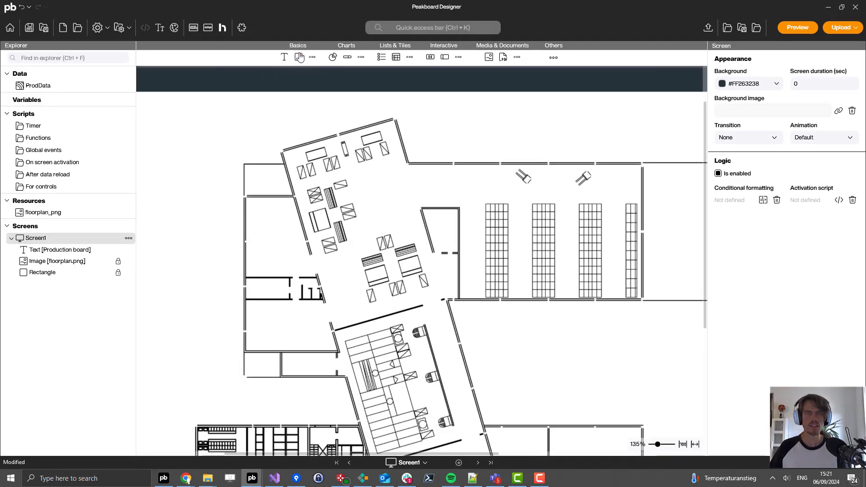
{"action": "left_click_drag", "start_coordinate": [297, 59], "coordinate": [336, 186]}
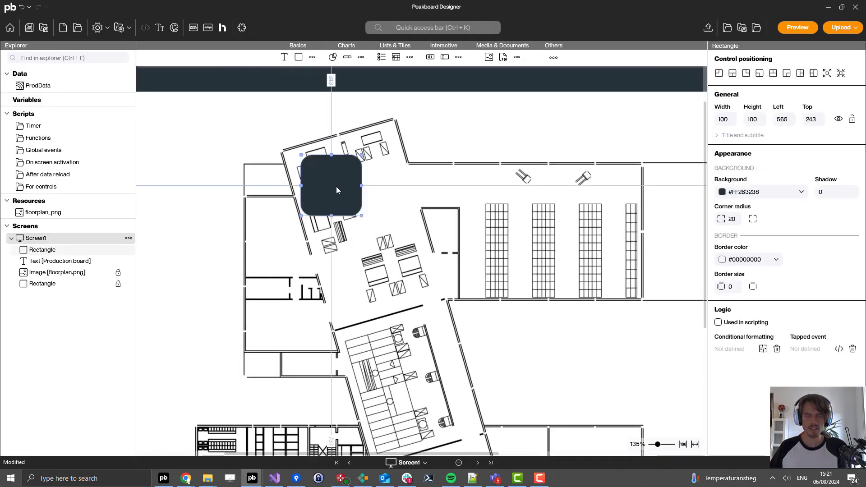
{"action": "left_click_drag", "start_coordinate": [361, 217], "coordinate": [515, 276]}
{"action": "left_click_drag", "start_coordinate": [402, 210], "coordinate": [410, 274]}
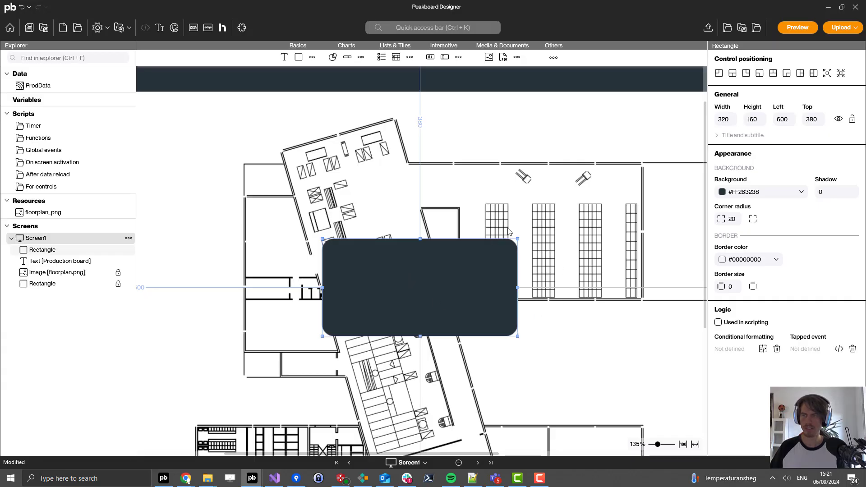
{"action": "left_click", "coordinate": [739, 135]}
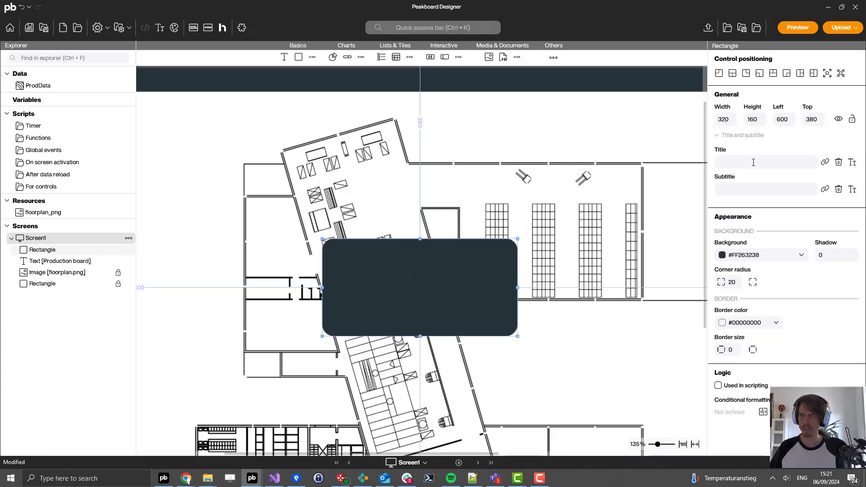
{"action": "type", "text": "Line"}
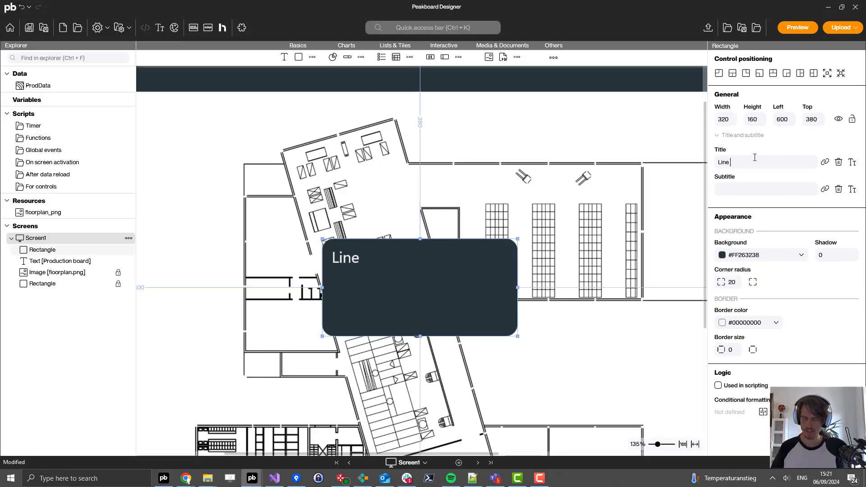
{"action": "type", "text": " A32"}
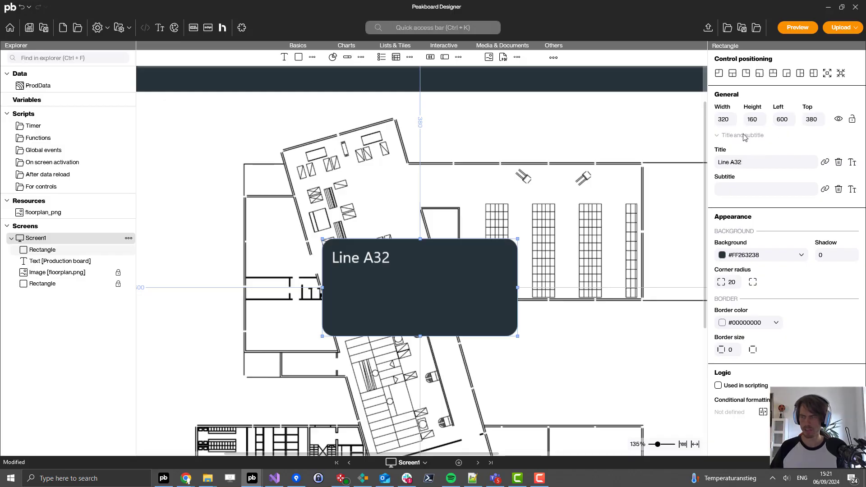
{"action": "left_click_drag", "start_coordinate": [518, 292], "coordinate": [480, 289]}
{"action": "left_click", "coordinate": [491, 384]}
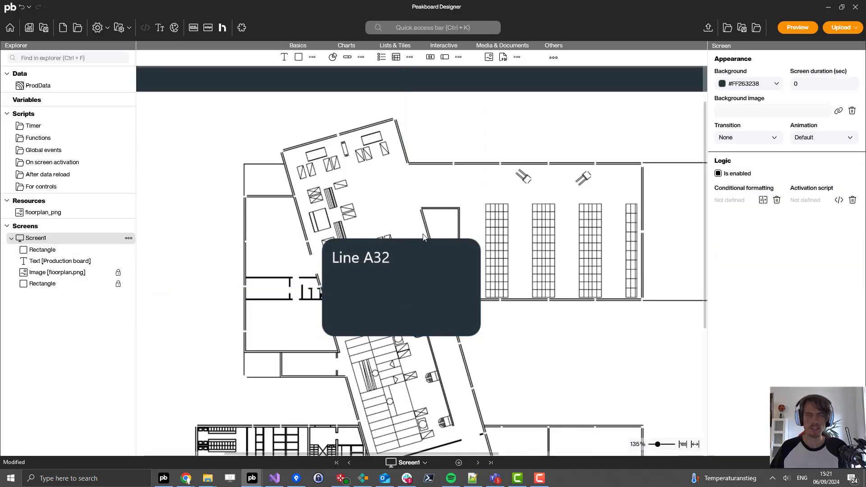
Add centred text inside the card bound to ProdData's A32Parts column, row 0
{"action": "left_click_drag", "start_coordinate": [288, 64], "coordinate": [359, 295]}
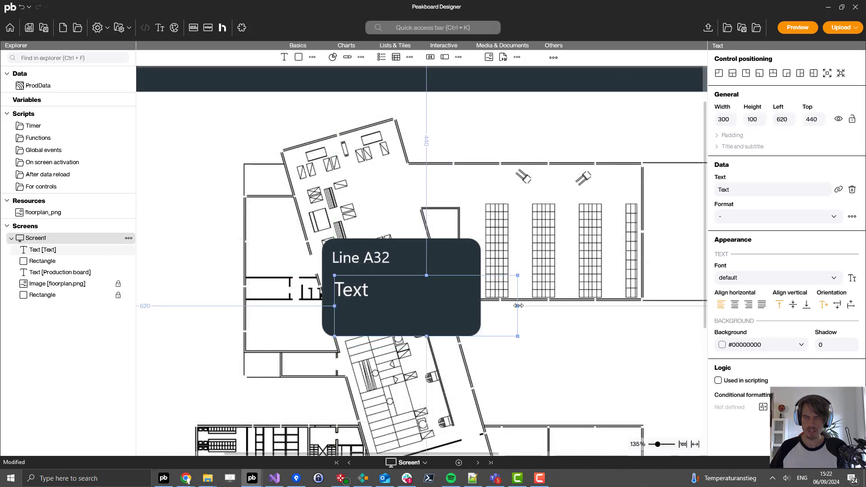
{"action": "left_click_drag", "start_coordinate": [518, 305], "coordinate": [432, 307]}
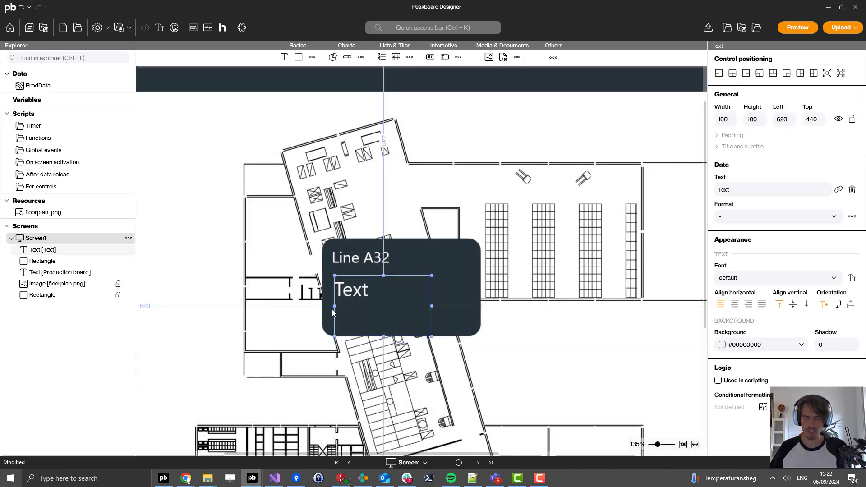
{"action": "left_click", "coordinate": [734, 305]}
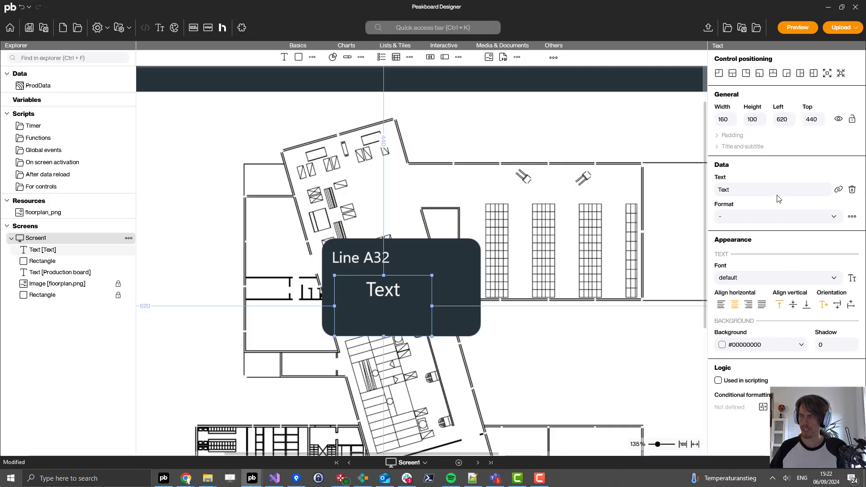
{"action": "left_click", "coordinate": [837, 190]}
{"action": "left_click", "coordinate": [733, 221]}
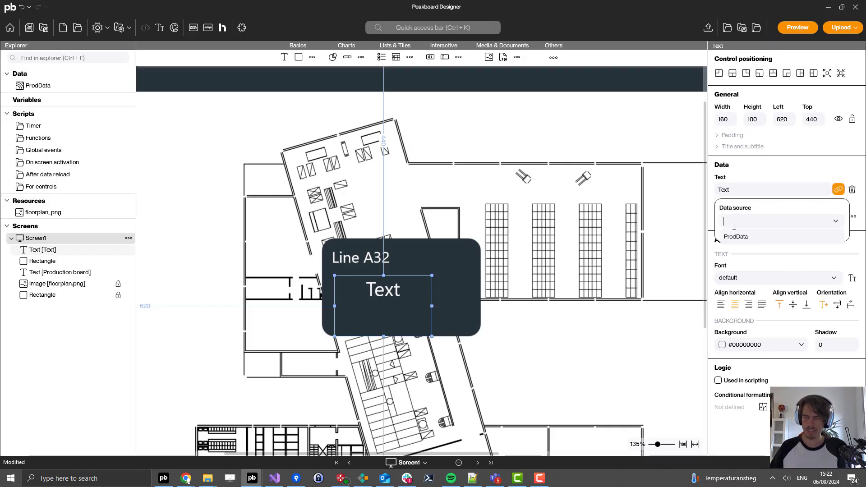
{"action": "left_click", "coordinate": [737, 238]}
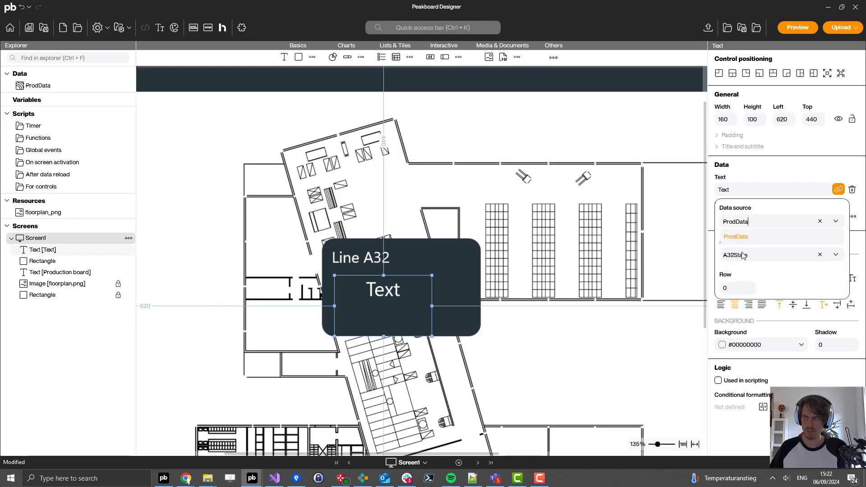
{"action": "left_click", "coordinate": [747, 256]}
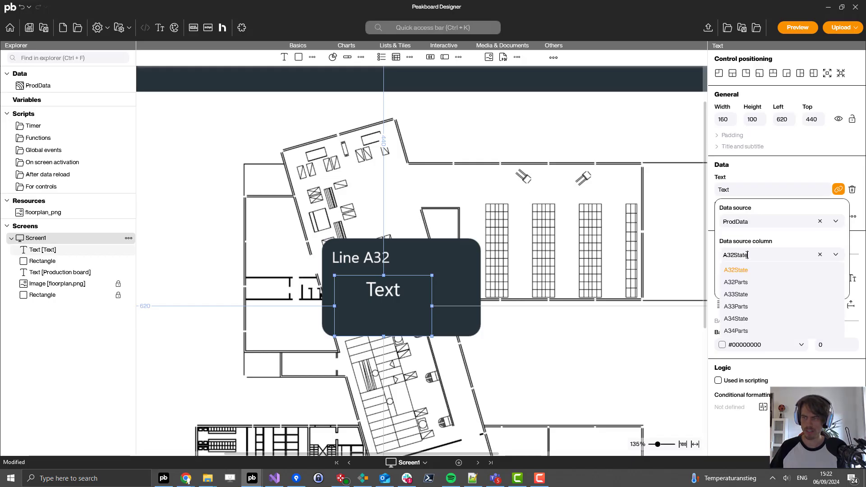
{"action": "left_click", "coordinate": [743, 283]}
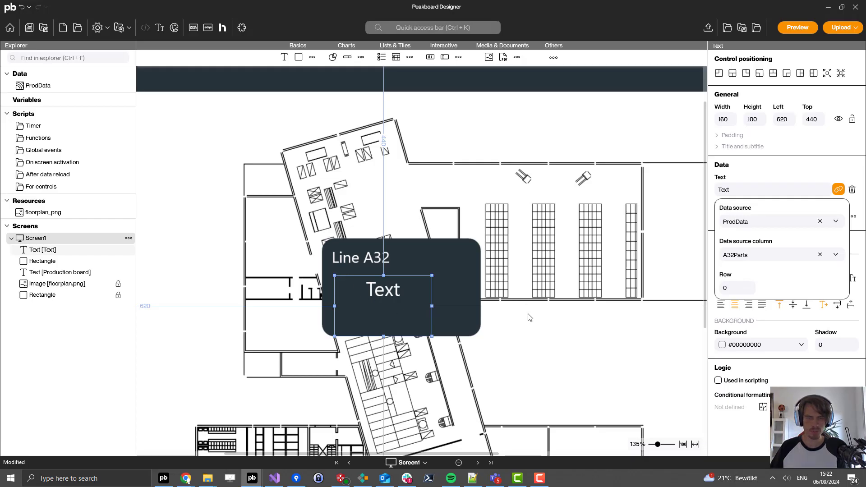
{"action": "left_click", "coordinate": [401, 302]}
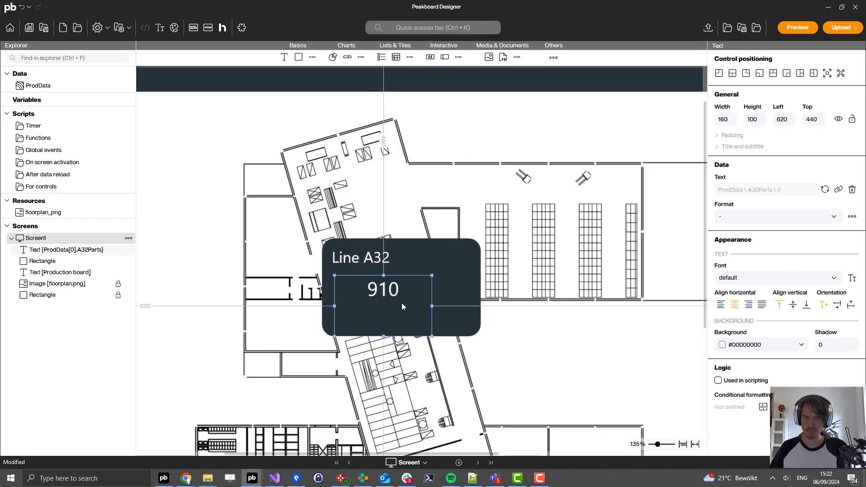
Enlarge the parts-count number to font size 45
{"action": "left_click", "coordinate": [851, 278]}
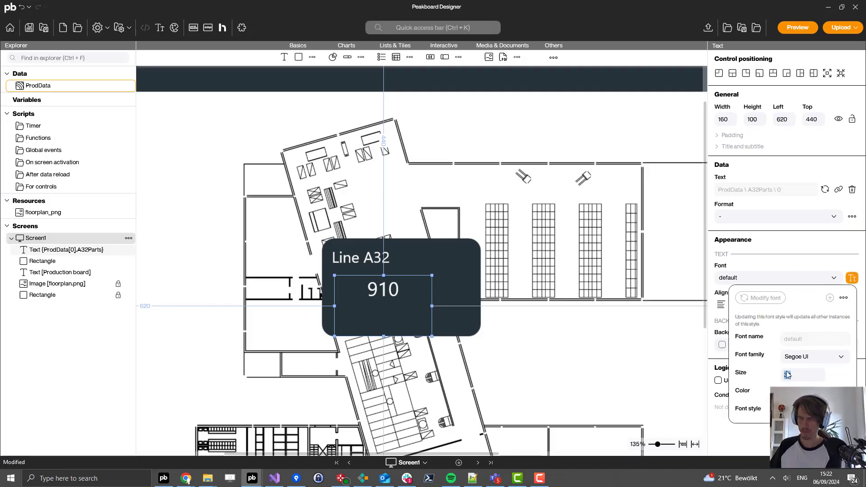
{"action": "double_click", "coordinate": [801, 375]}
{"action": "type", "text": "45"}
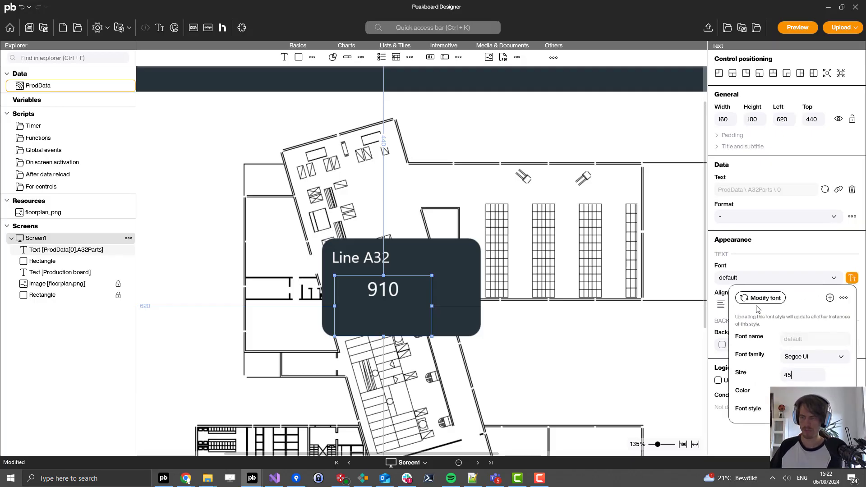
{"action": "left_click", "coordinate": [435, 314]}
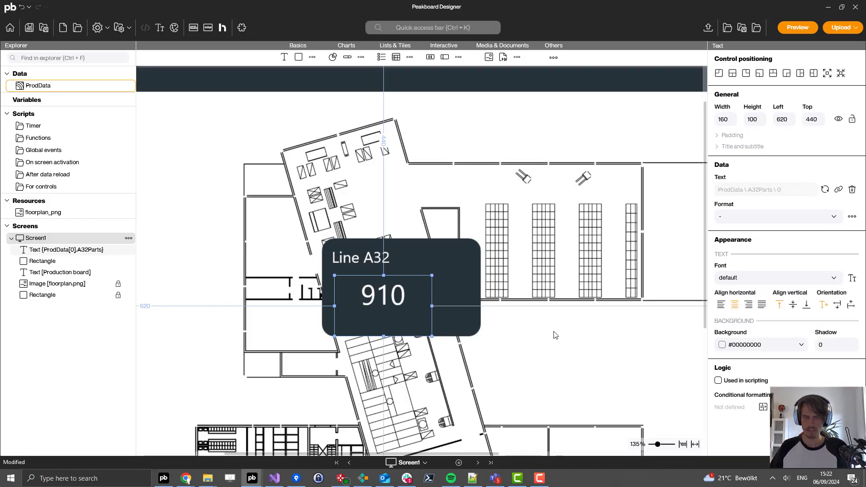
{"action": "left_click", "coordinate": [540, 339]}
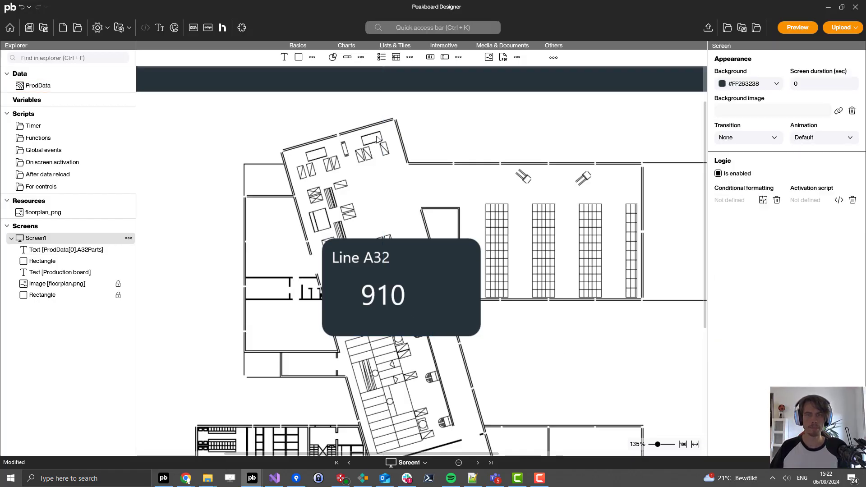
Add a Signal lamp with spacing 4 and border thickness and padding 0
{"action": "left_click", "coordinate": [360, 58]}
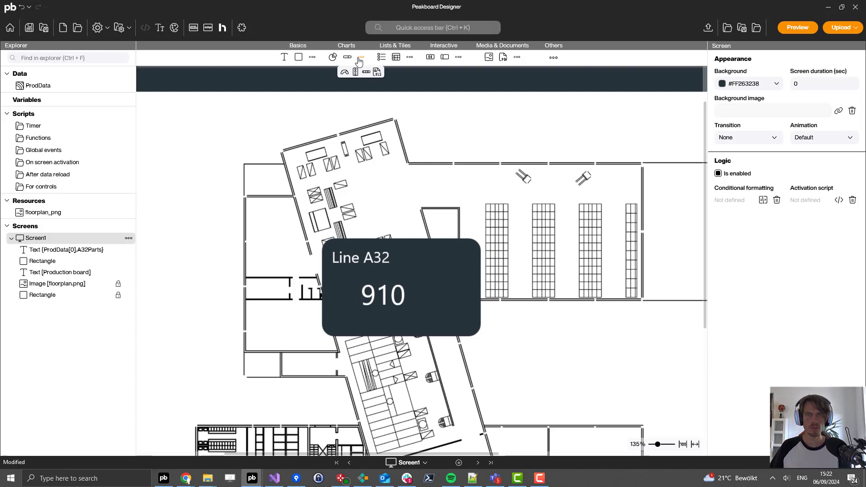
{"action": "left_click_drag", "start_coordinate": [355, 72], "coordinate": [469, 309]}
{"action": "left_click_drag", "start_coordinate": [424, 194], "coordinate": [413, 190]}
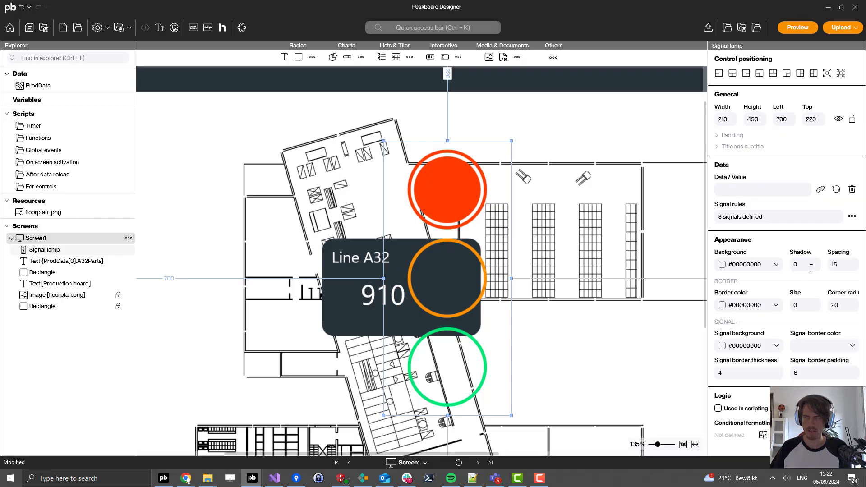
{"action": "double_click", "coordinate": [841, 266]}
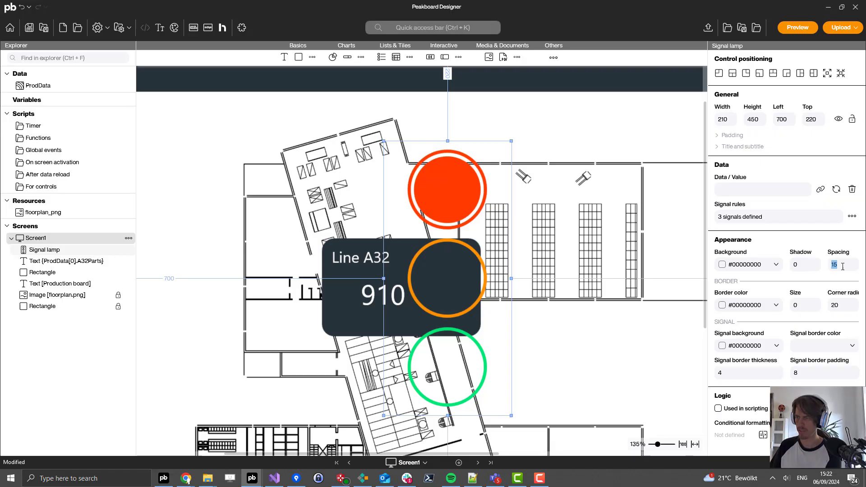
{"action": "type", "text": "4"}
{"action": "double_click", "coordinate": [846, 305]}
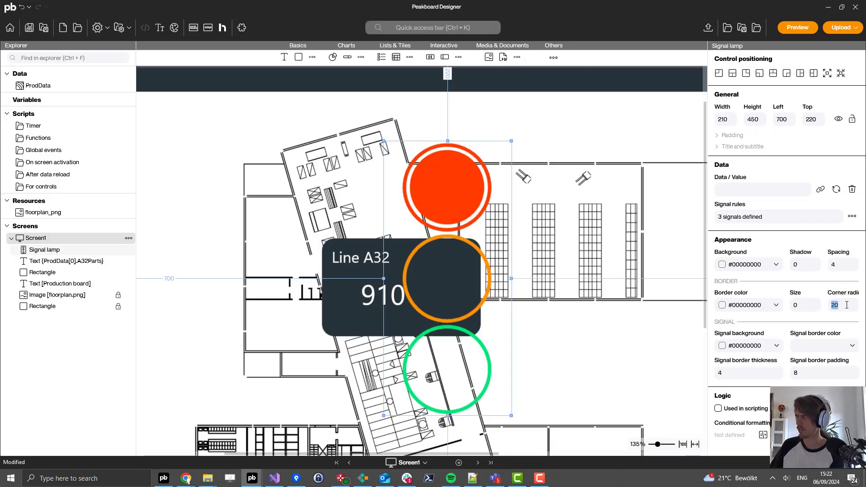
{"action": "double_click", "coordinate": [796, 372]}
{"action": "type", "text": "0"}
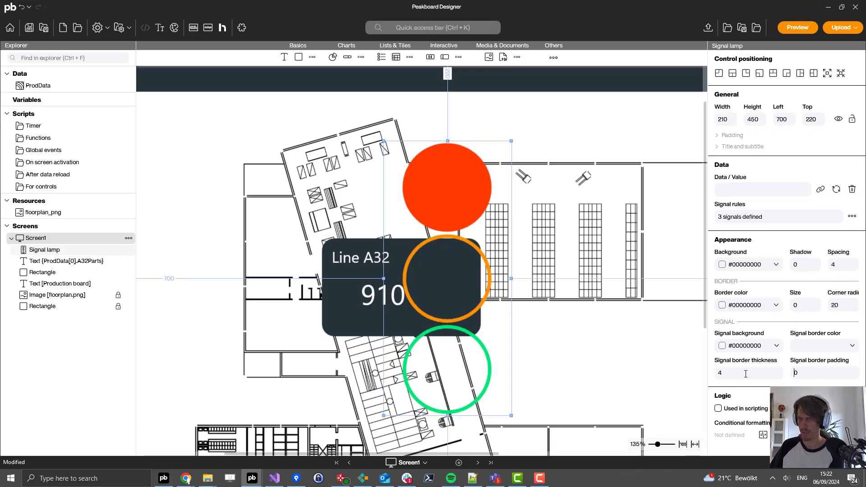
{"action": "type", "text": "0"}
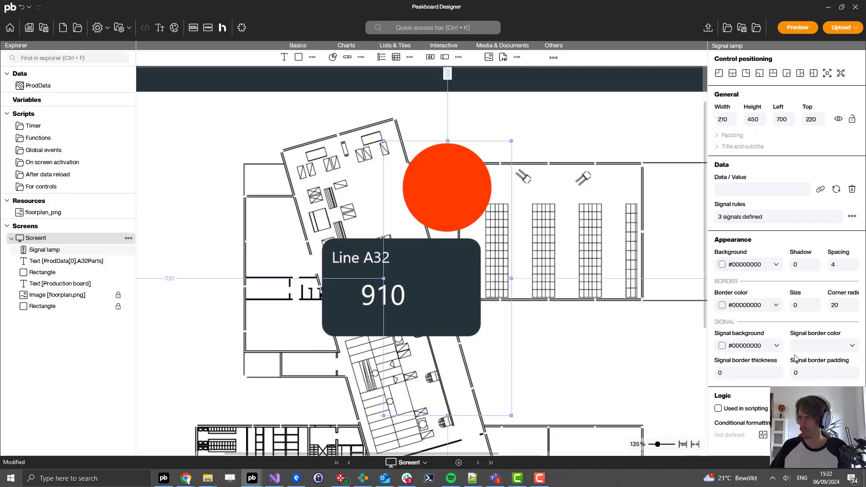
Make the lamp's signal background an opaque grey with transparency 255
{"action": "left_click", "coordinate": [763, 348]}
{"action": "left_click", "coordinate": [724, 193]}
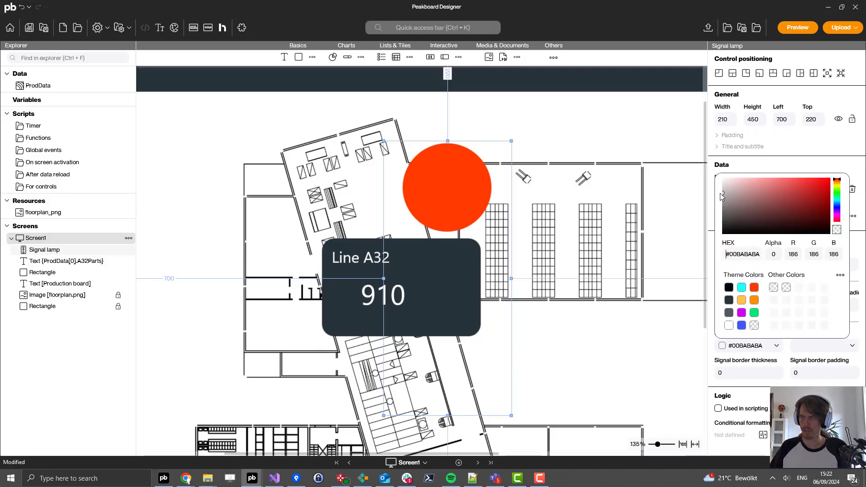
{"action": "double_click", "coordinate": [773, 255]}
{"action": "type", "text": "2"}
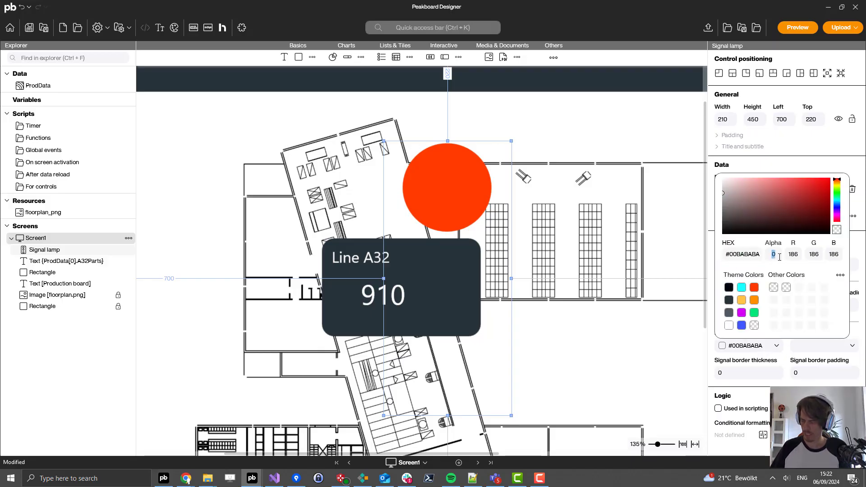
{"action": "type", "text": "55"}
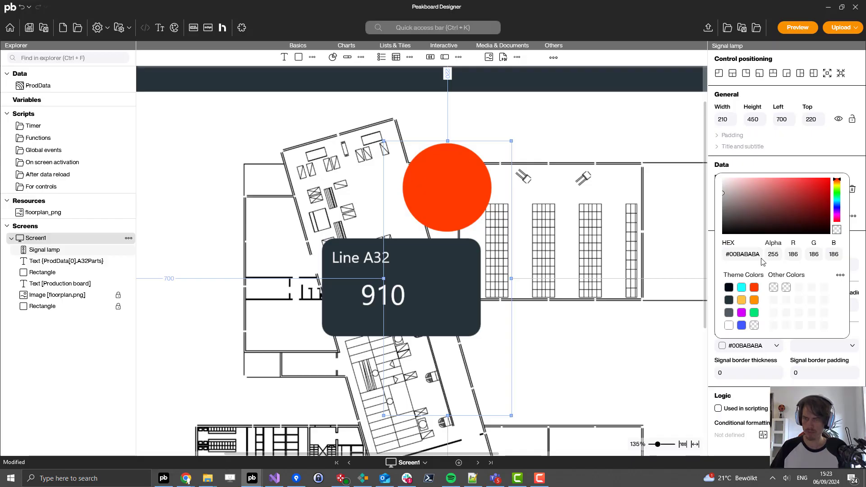
{"action": "left_click", "coordinate": [585, 292]}
Resize the lamp to 60×140 and place it on the right side of the Line A32 card
{"action": "left_click", "coordinate": [479, 289]}
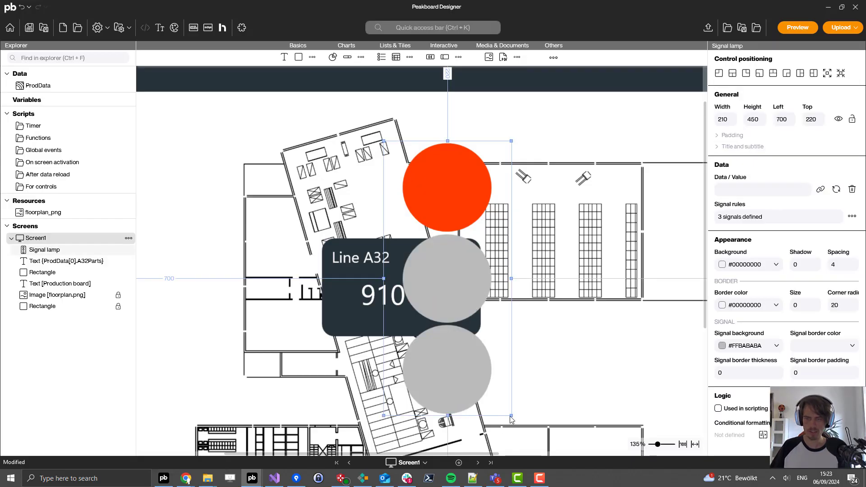
{"action": "left_click_drag", "start_coordinate": [510, 415], "coordinate": [444, 226]}
{"action": "left_click_drag", "start_coordinate": [413, 162], "coordinate": [447, 268]}
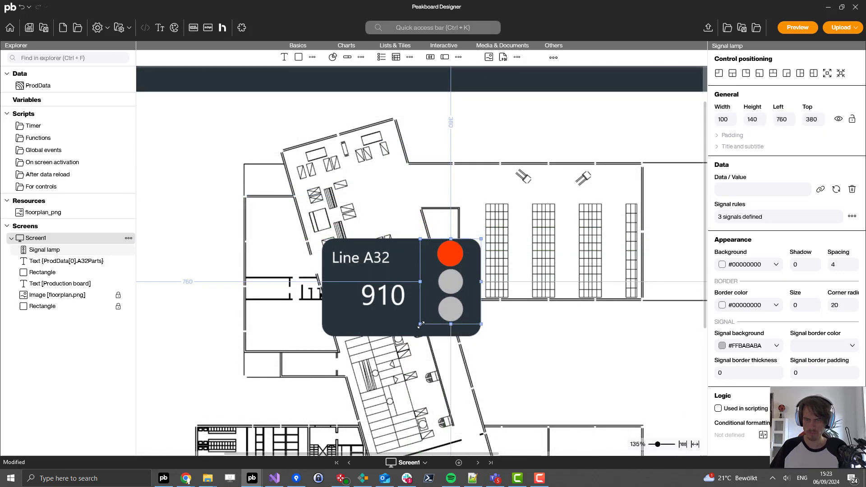
{"action": "left_click_drag", "start_coordinate": [420, 323], "coordinate": [433, 337]}
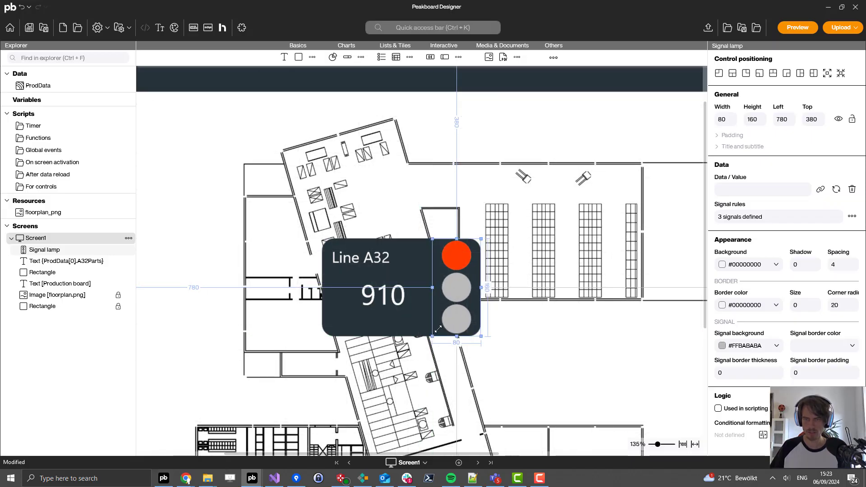
{"action": "left_click_drag", "start_coordinate": [433, 336], "coordinate": [444, 324]}
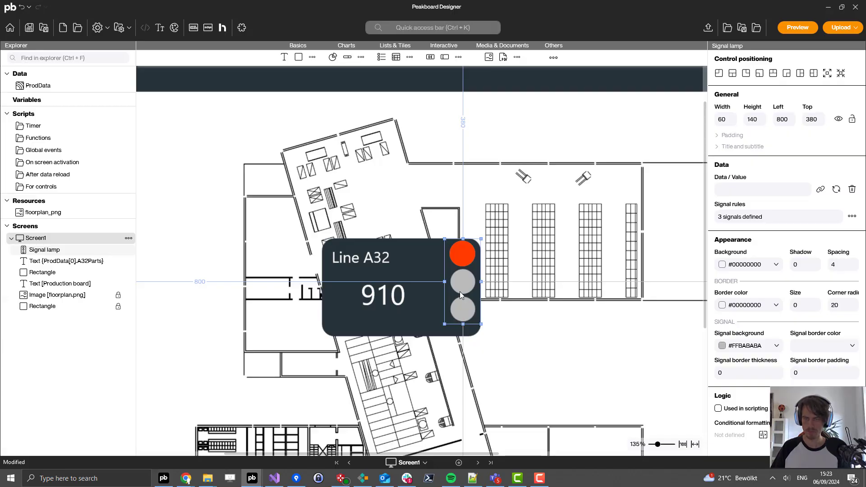
Nudge the signal lamp slightly left and down into place on the Line A32 card
{"action": "key", "text": "Left"}
{"action": "key", "text": "Down"}
{"action": "key", "text": "Down"}
{"action": "key", "text": "Down"}
{"action": "key", "text": "Down"}
{"action": "key", "text": "Down"}
{"action": "key", "text": "Down"}
{"action": "key", "text": "Left"}
{"action": "key", "text": "Left"}
{"action": "key", "text": "Left"}
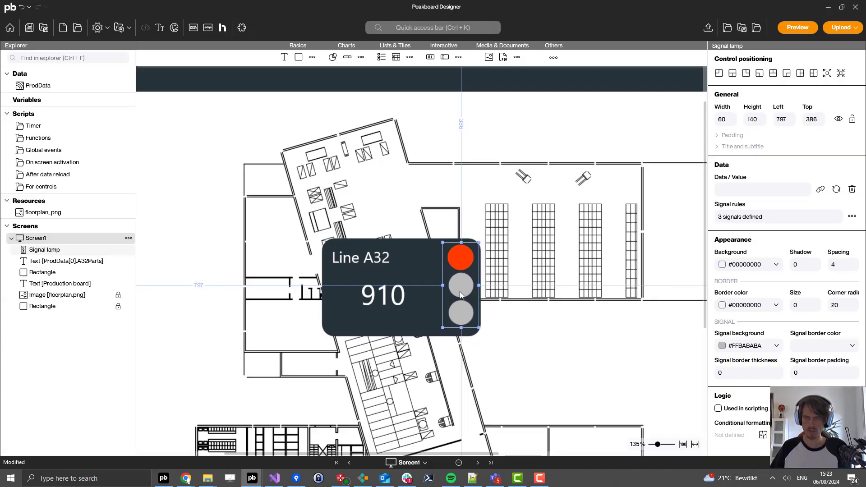
{"action": "left_click", "coordinate": [617, 271]}
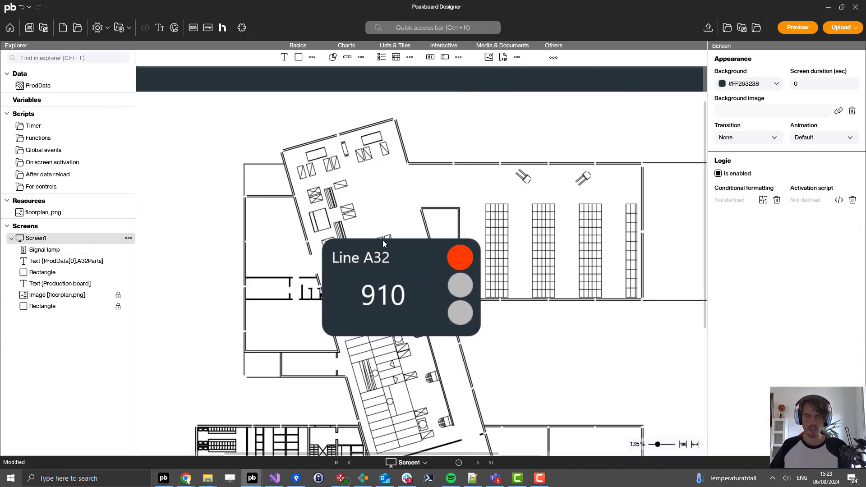
{"action": "left_click", "coordinate": [463, 263]}
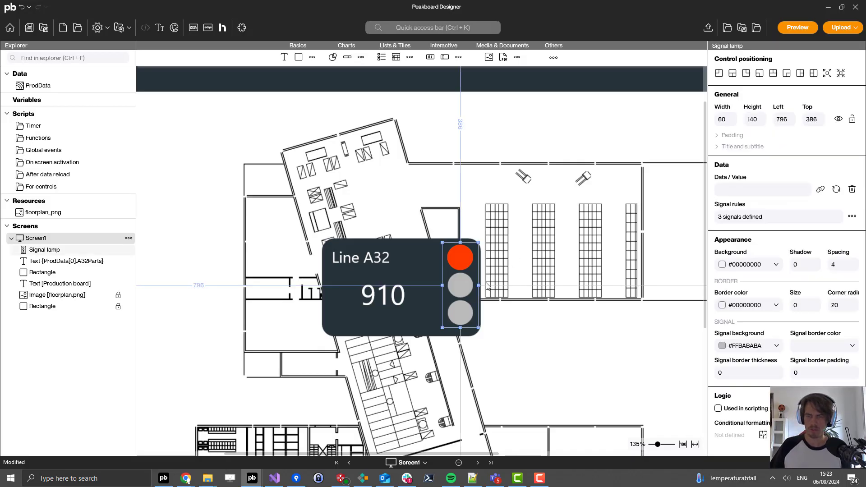
Bind the lamp's value to ProdData column A32State, row 0, and shift it slightly down
{"action": "left_click", "coordinate": [820, 191]}
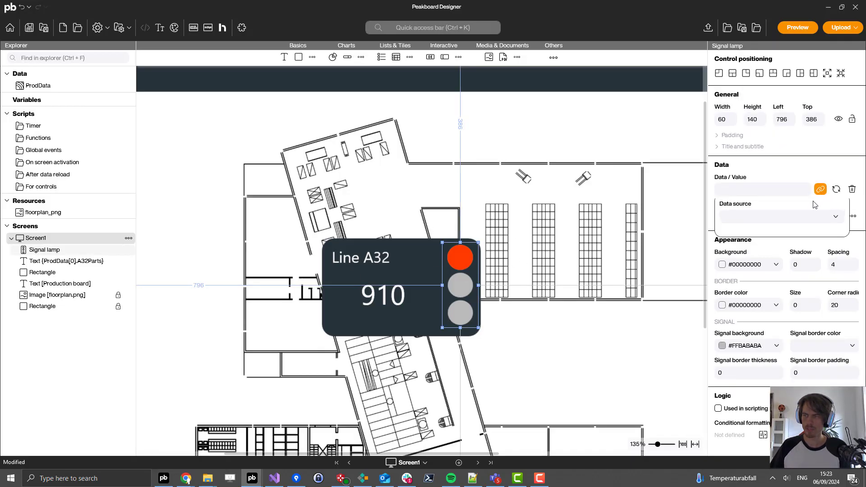
{"action": "left_click", "coordinate": [731, 221]}
{"action": "left_click", "coordinate": [750, 233]}
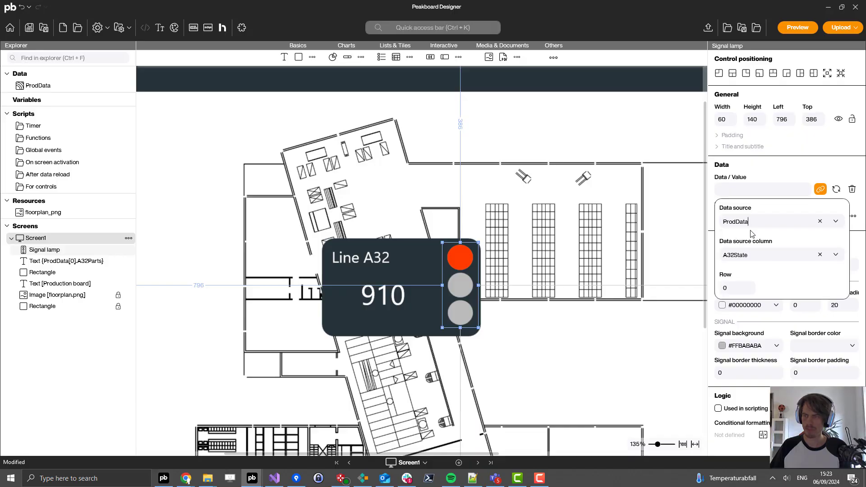
{"action": "left_click", "coordinate": [738, 257]}
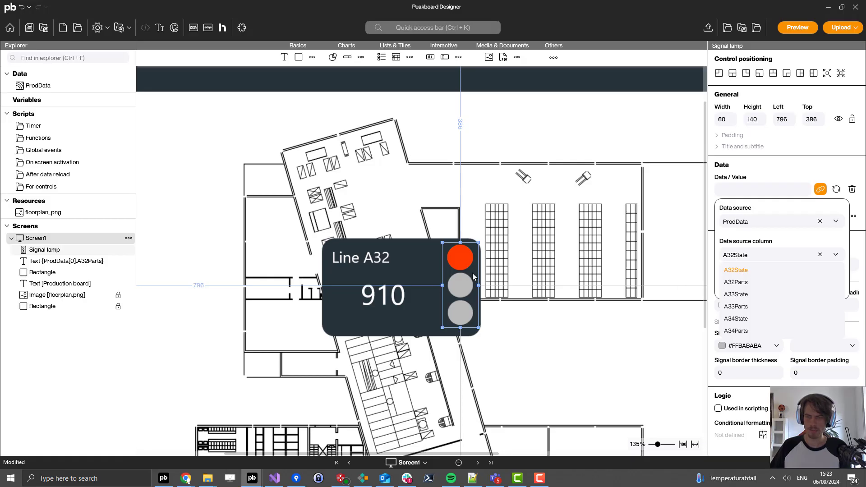
{"action": "left_click", "coordinate": [455, 269]}
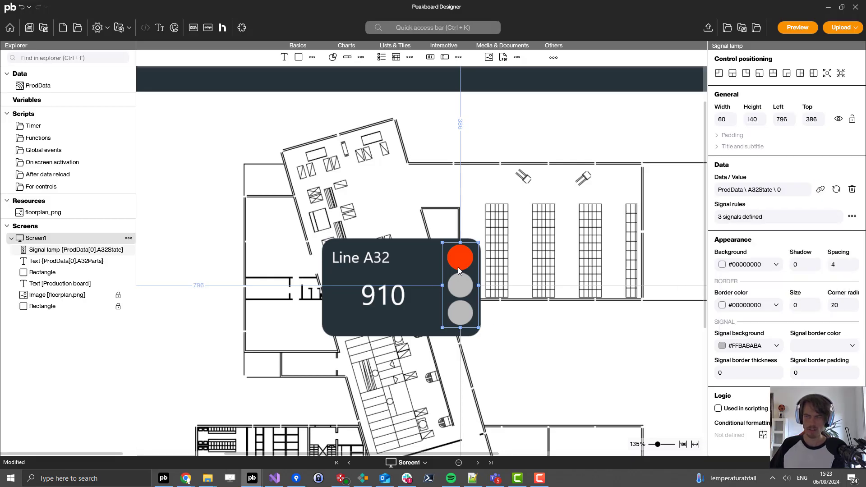
{"action": "left_click_drag", "start_coordinate": [458, 267], "coordinate": [458, 268]}
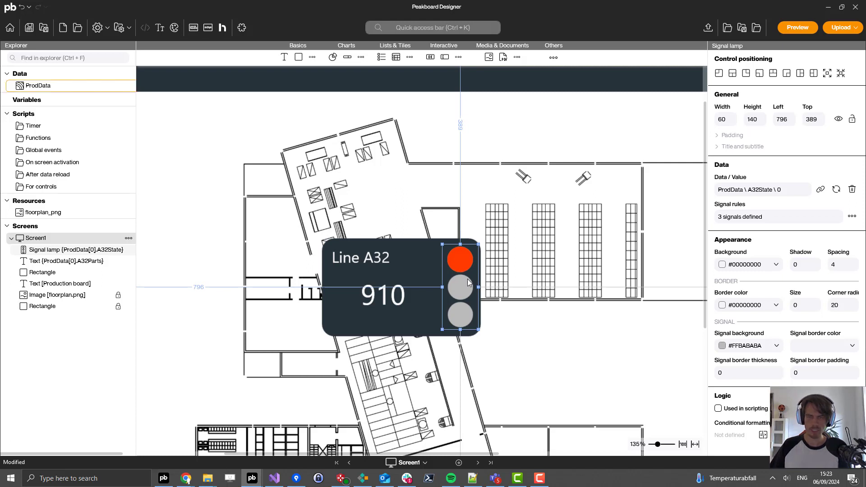
Set the red signal Off by default with a single String equals 0 rule
{"action": "double_click", "coordinate": [467, 278]}
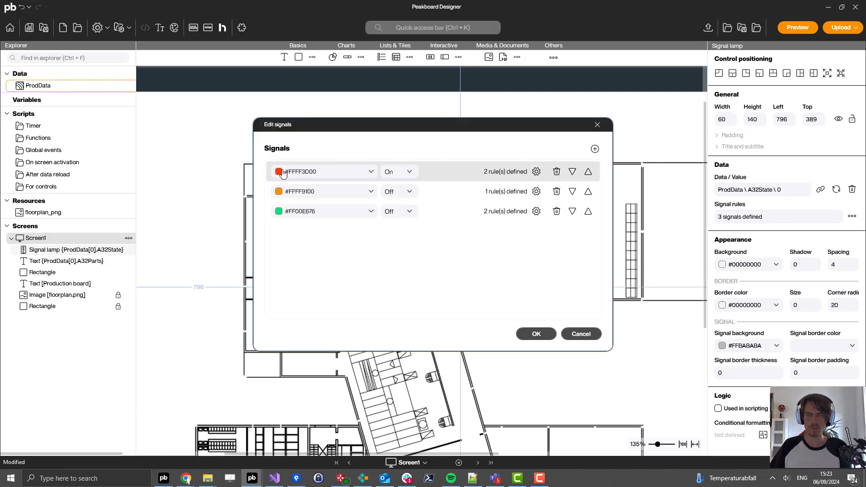
{"action": "left_click", "coordinate": [399, 176]}
{"action": "left_click", "coordinate": [390, 193]}
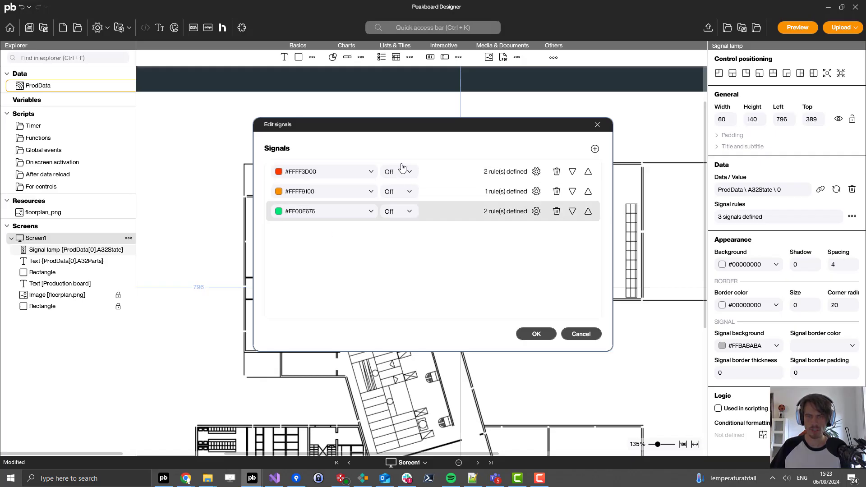
{"action": "left_click", "coordinate": [537, 172]}
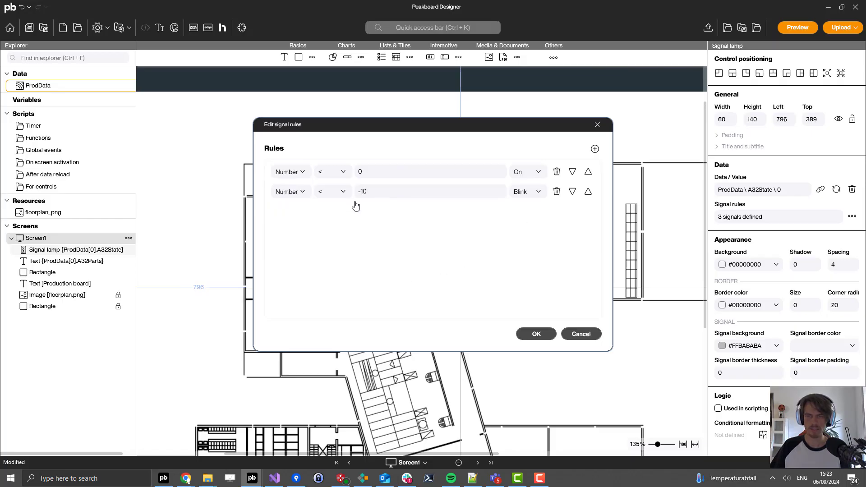
{"action": "left_click", "coordinate": [557, 191]}
{"action": "left_click", "coordinate": [284, 176]}
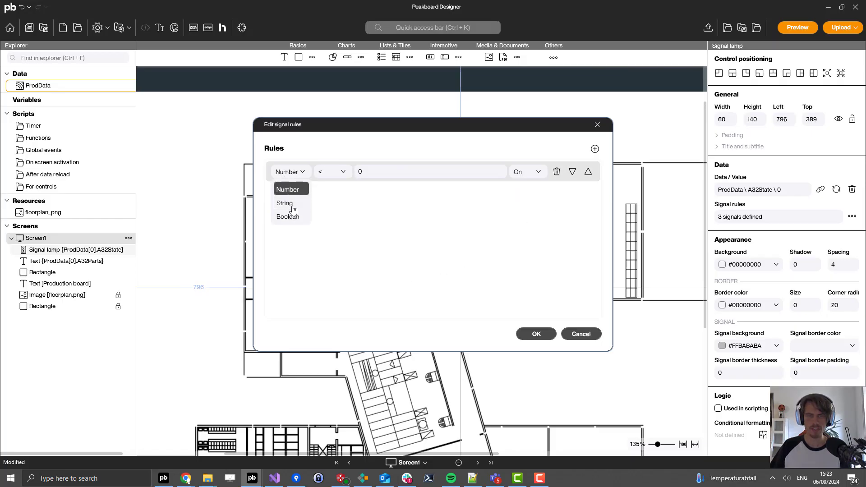
{"action": "left_click", "coordinate": [289, 198]}
{"action": "left_click", "coordinate": [331, 172]}
{"action": "left_click", "coordinate": [333, 218]}
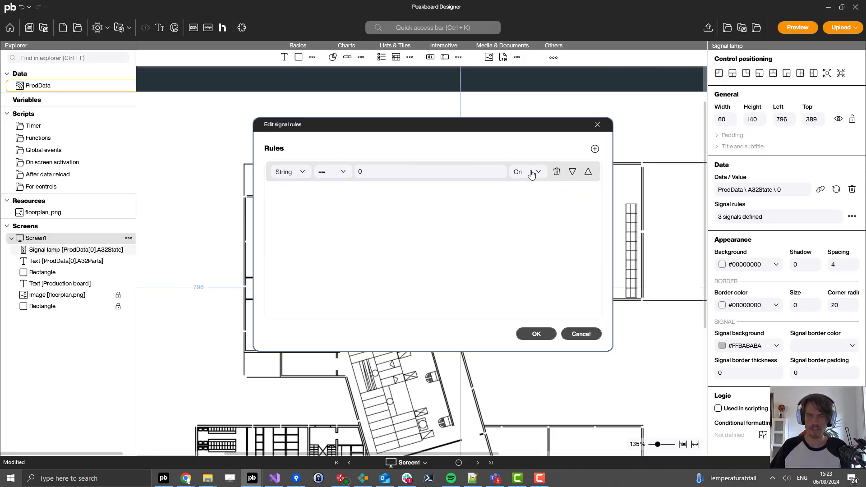
{"action": "left_click", "coordinate": [296, 177]}
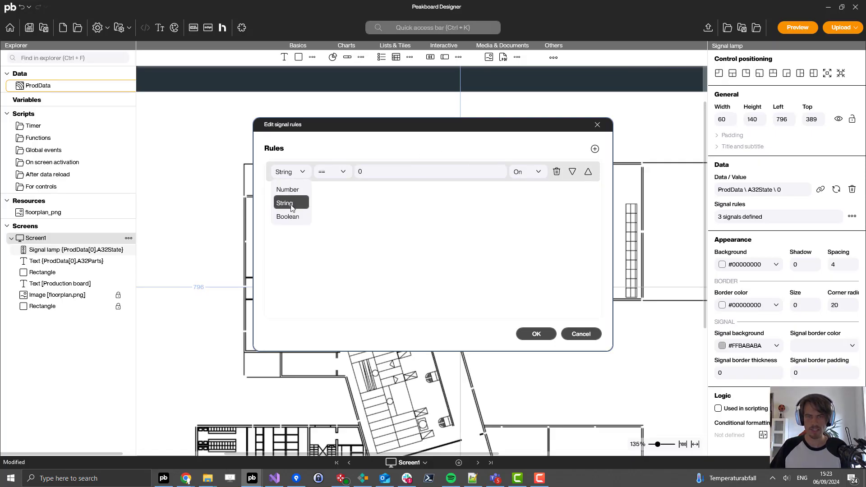
{"action": "left_click", "coordinate": [291, 205]}
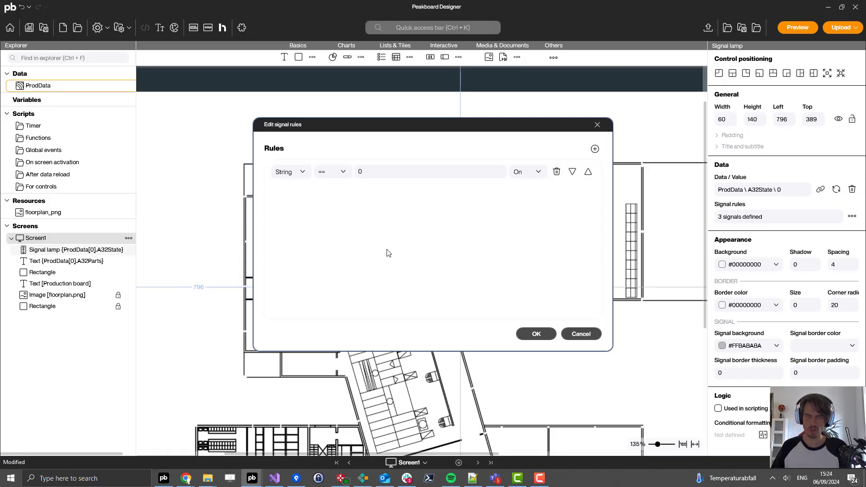
{"action": "left_click", "coordinate": [536, 334]}
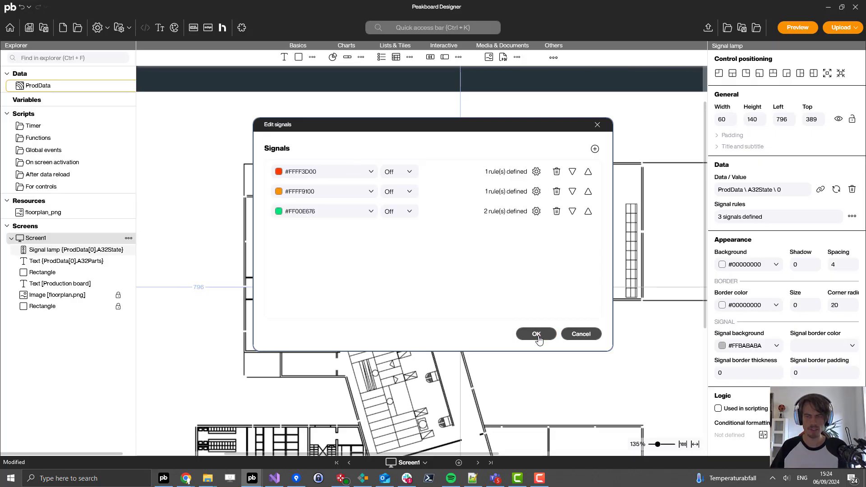
Make the orange signal's rule a String comparison matching 1
{"action": "left_click", "coordinate": [536, 191]}
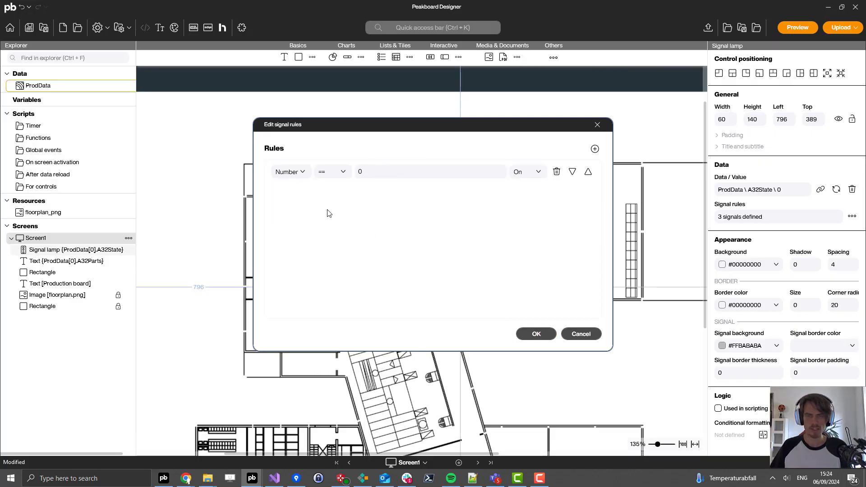
{"action": "left_click", "coordinate": [290, 176]}
{"action": "left_click", "coordinate": [285, 202]}
{"action": "double_click", "coordinate": [359, 171]}
{"action": "type", "text": "1"}
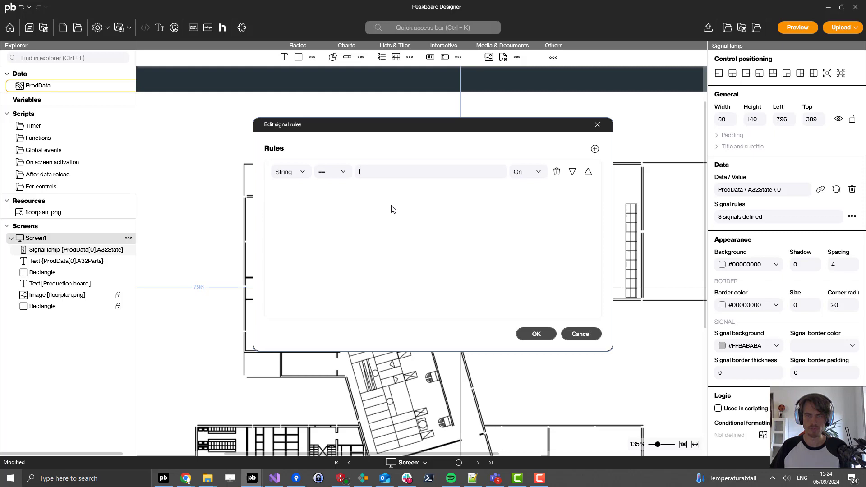
{"action": "left_click", "coordinate": [530, 334]}
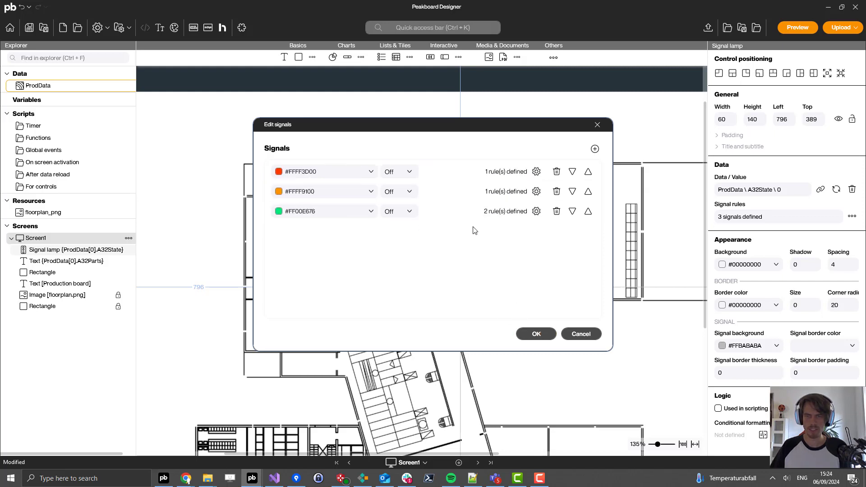
Replace the green signal's > 10 Blink rule with a String equals 2 rule and save the signals
{"action": "left_click", "coordinate": [536, 211]}
{"action": "left_click", "coordinate": [556, 191]}
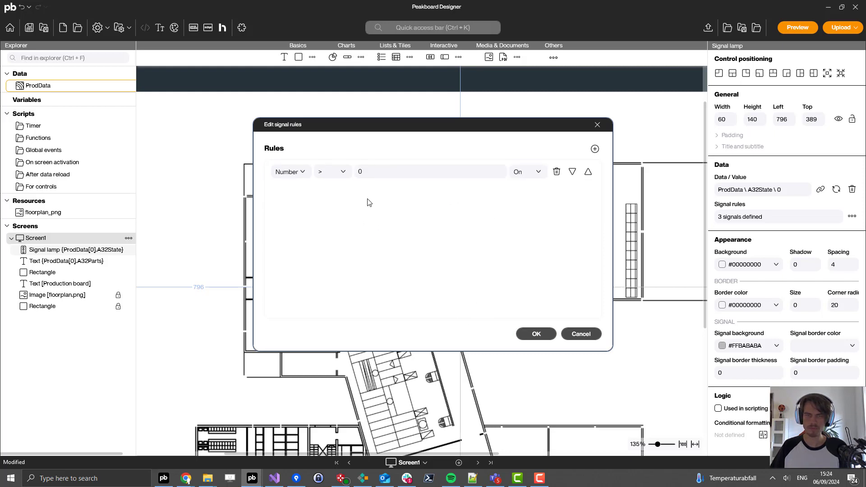
{"action": "left_click", "coordinate": [290, 171]}
{"action": "left_click", "coordinate": [297, 205]}
{"action": "left_click", "coordinate": [331, 176]}
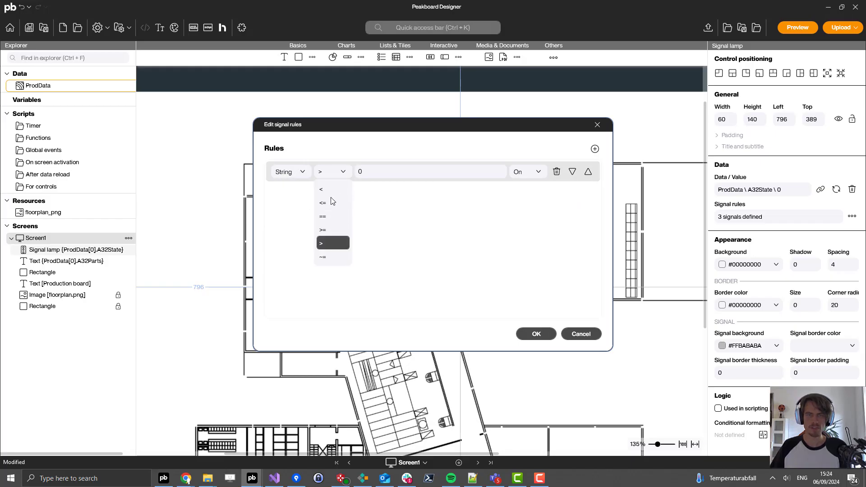
{"action": "left_click", "coordinate": [334, 218]}
{"action": "key", "text": "Tab"}
{"action": "type", "text": "2"}
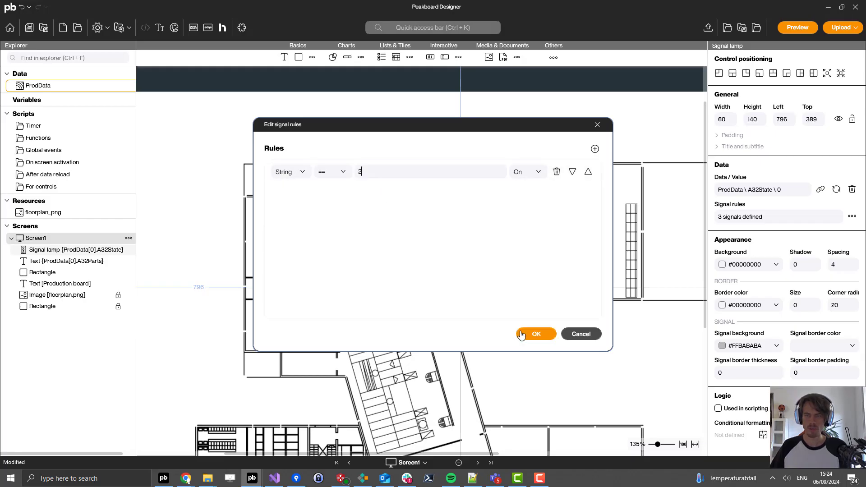
{"action": "left_click", "coordinate": [534, 333]}
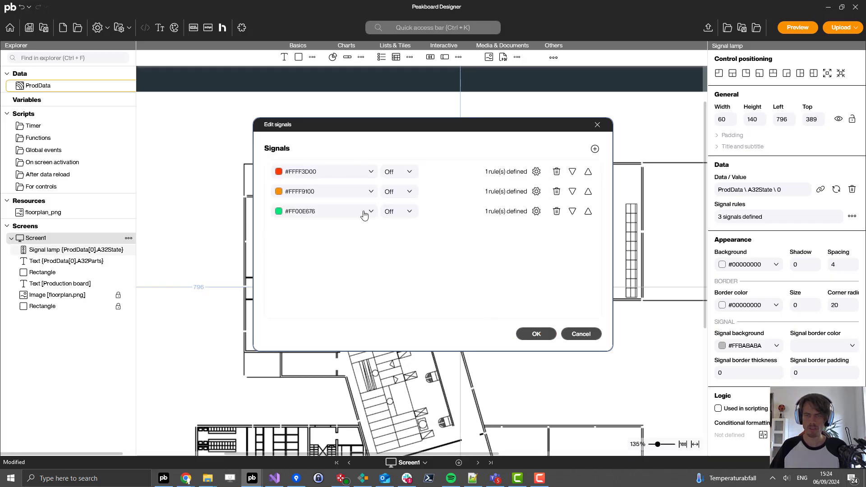
{"action": "left_click", "coordinate": [542, 337]}
Group the Line A32 card's lamp, count text and background rectangle into one group
{"action": "left_click", "coordinate": [564, 330]}
{"action": "left_click_drag", "start_coordinate": [240, 214], "coordinate": [590, 401]}
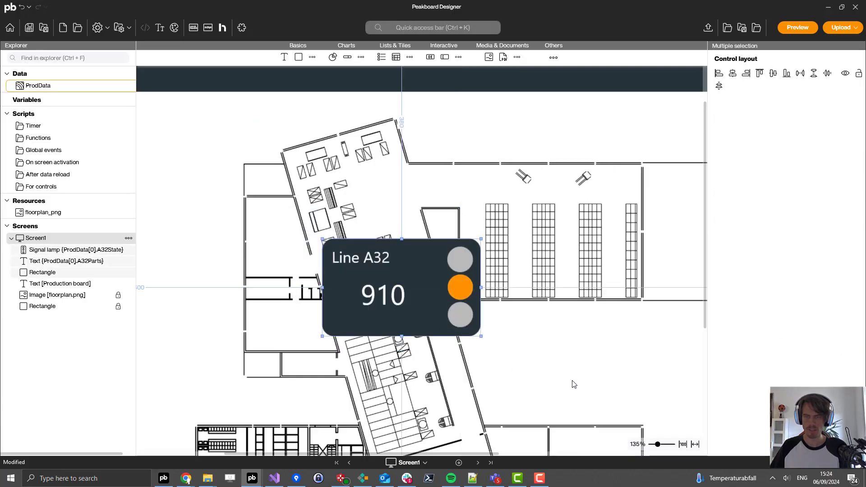
{"action": "right_click", "coordinate": [386, 272]}
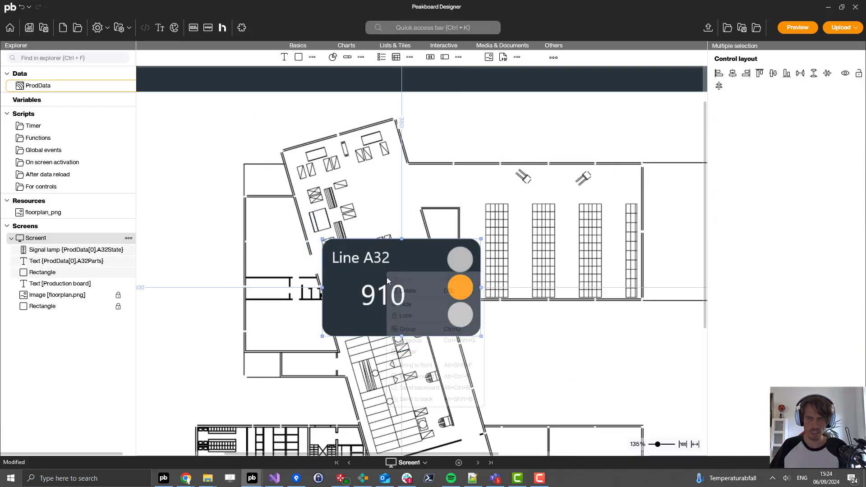
{"action": "left_click", "coordinate": [416, 333]}
{"action": "left_click", "coordinate": [518, 288]}
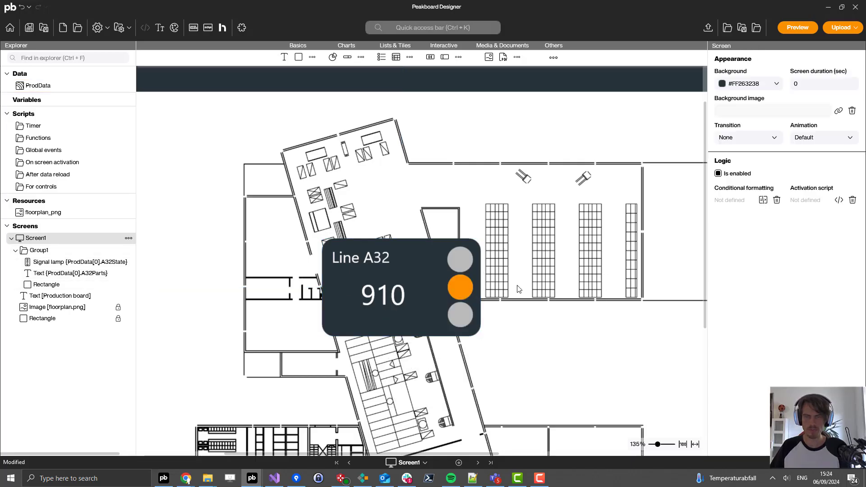
Duplicate the card group twice, placing copies on the lower and right floor plan
{"action": "scroll", "coordinate": [518, 288], "scroll_direction": "down", "scroll_amount": 3}
{"action": "left_click", "coordinate": [407, 184]}
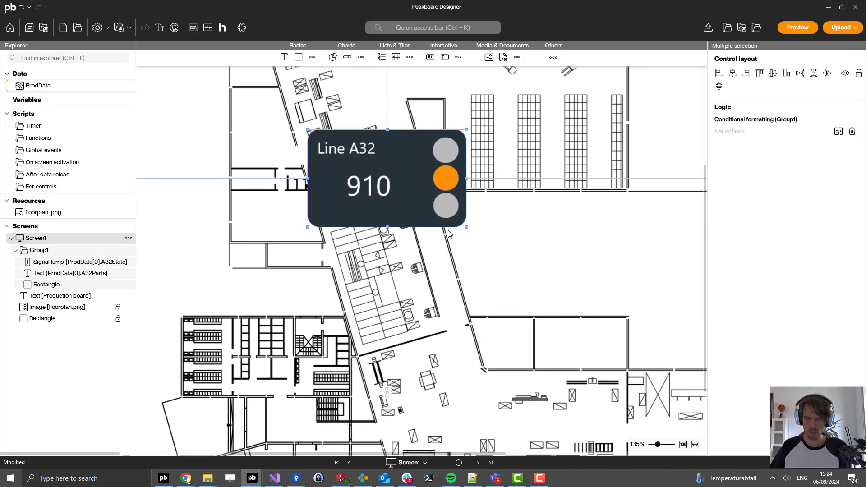
{"action": "key", "text": "ctrl+d"}
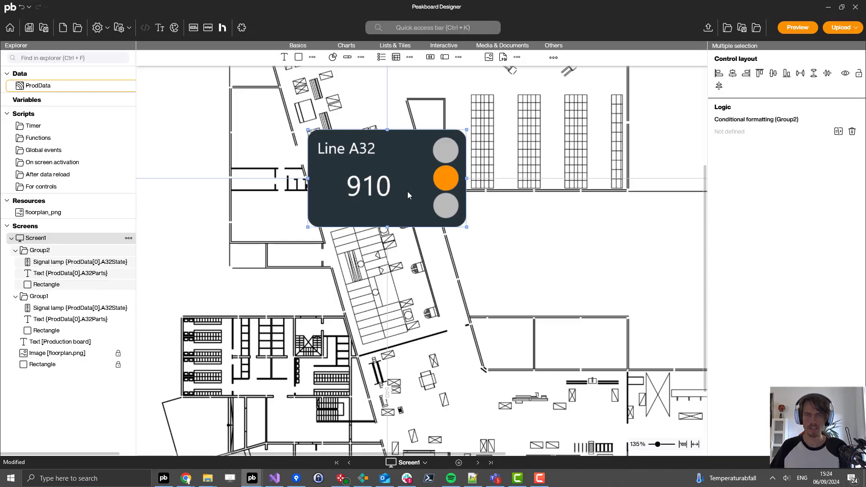
{"action": "left_click_drag", "start_coordinate": [407, 191], "coordinate": [347, 374]}
{"action": "key", "text": "ctrl+d"}
{"action": "scroll", "coordinate": [442, 287], "scroll_direction": "down", "scroll_amount": 1}
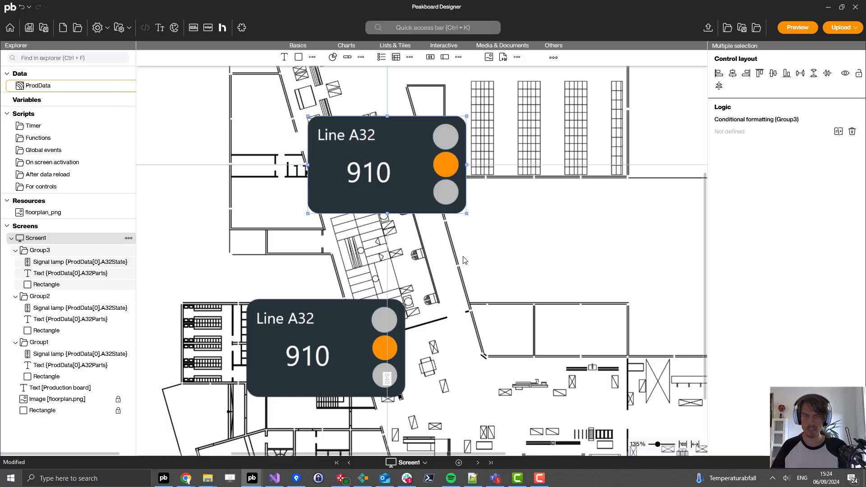
{"action": "left_click_drag", "start_coordinate": [446, 206], "coordinate": [653, 327]}
Start rebinding the lower card's signal lamp to its own data column
{"action": "left_click", "coordinate": [350, 315]}
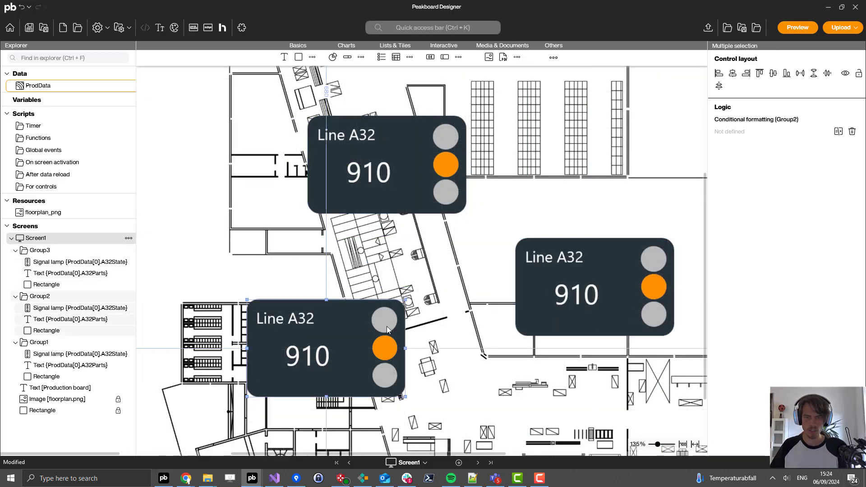
{"action": "left_click", "coordinate": [311, 314]}
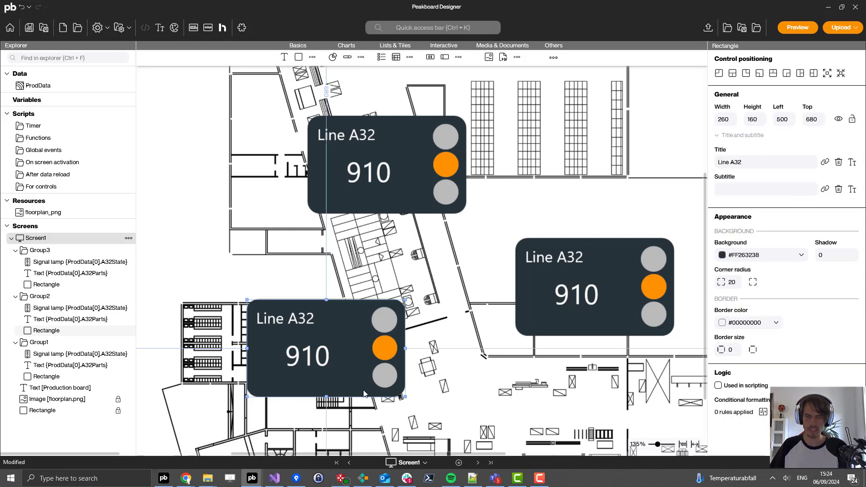
{"action": "left_click", "coordinate": [385, 348]}
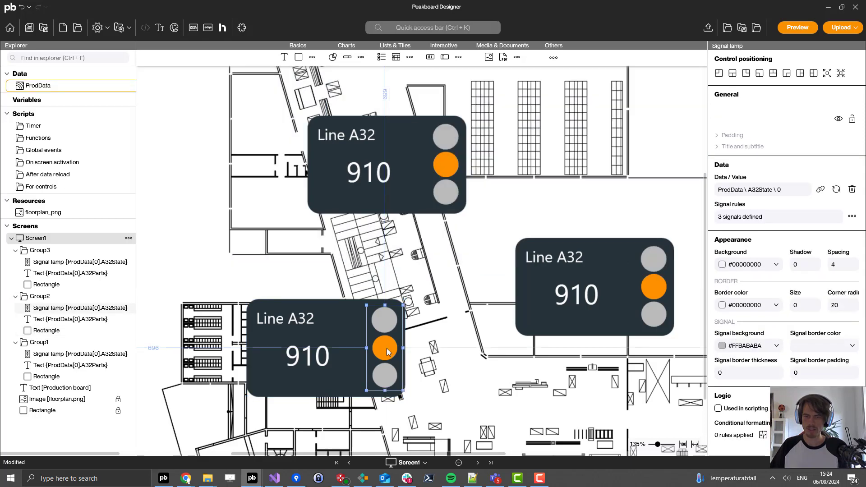
{"action": "left_click", "coordinate": [820, 189]}
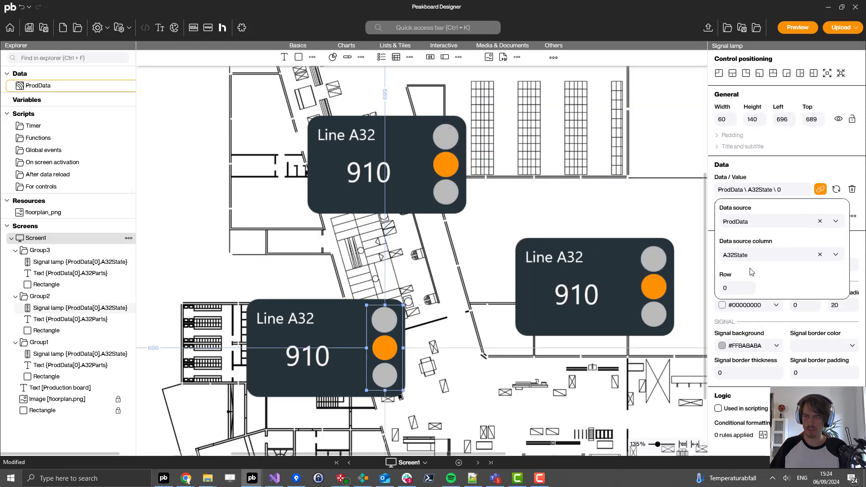
{"action": "left_click", "coordinate": [753, 255]}
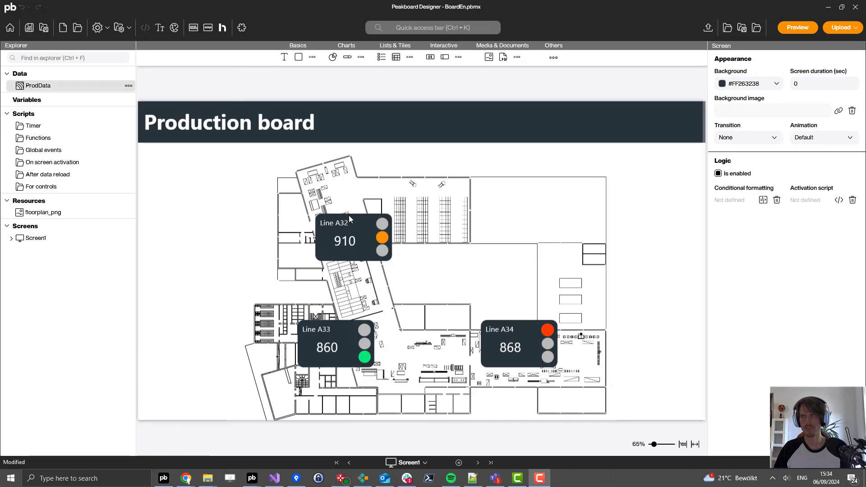
Run a live preview of the Production board, then close it with Escape
{"action": "left_click", "coordinate": [796, 28]}
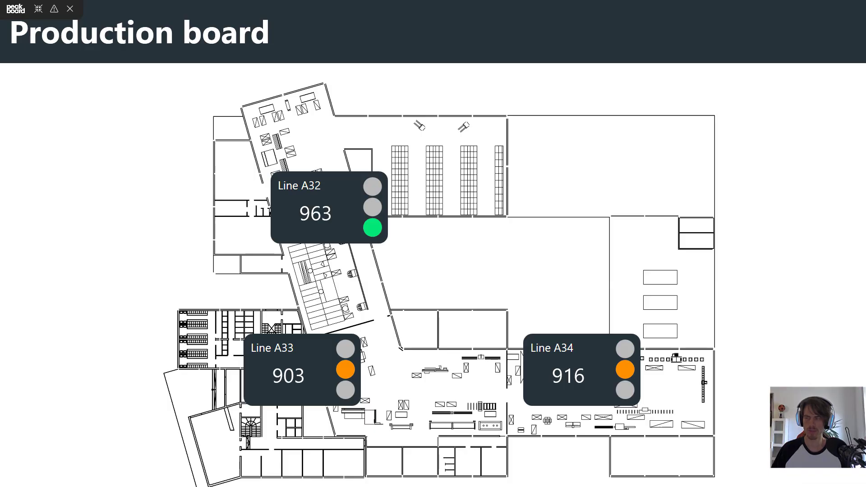
{"action": "key", "text": "Escape"}
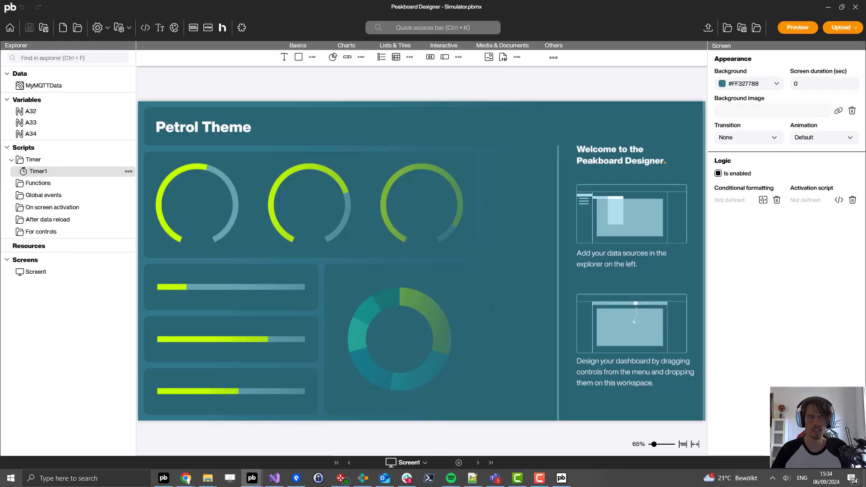
Open the Timer1 script and inspect its A32 message template and MQTT Publish blocks
{"action": "double_click", "coordinate": [80, 175]}
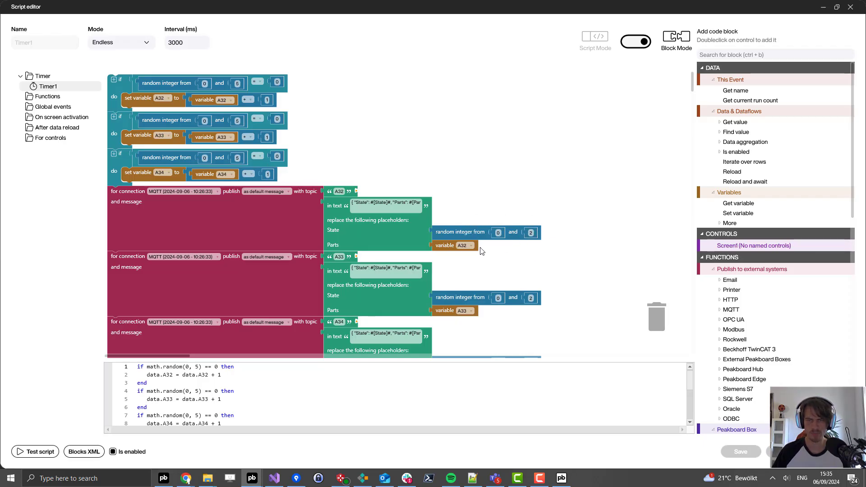
{"action": "left_click", "coordinate": [385, 202]}
{"action": "scroll", "coordinate": [730, 314], "scroll_direction": "down", "scroll_amount": 2}
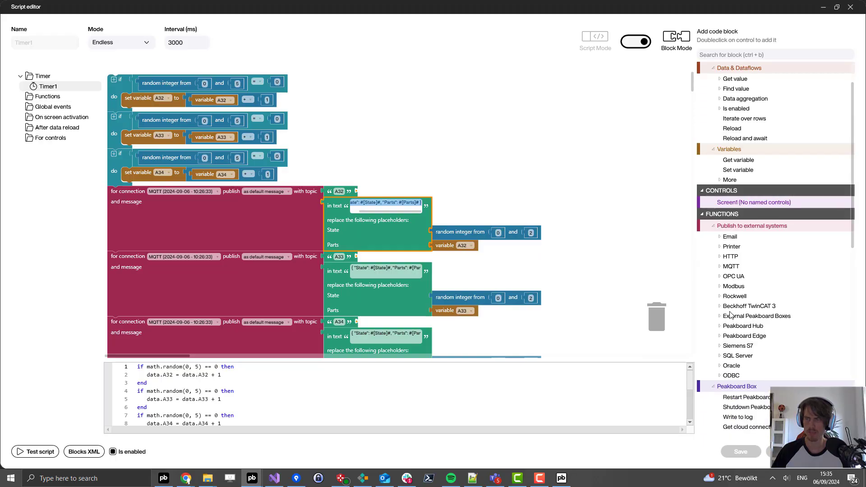
{"action": "left_click", "coordinate": [719, 268]}
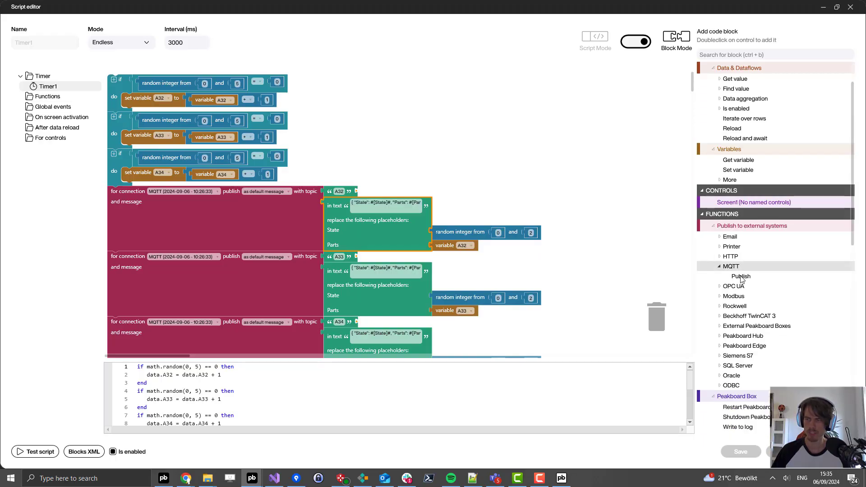